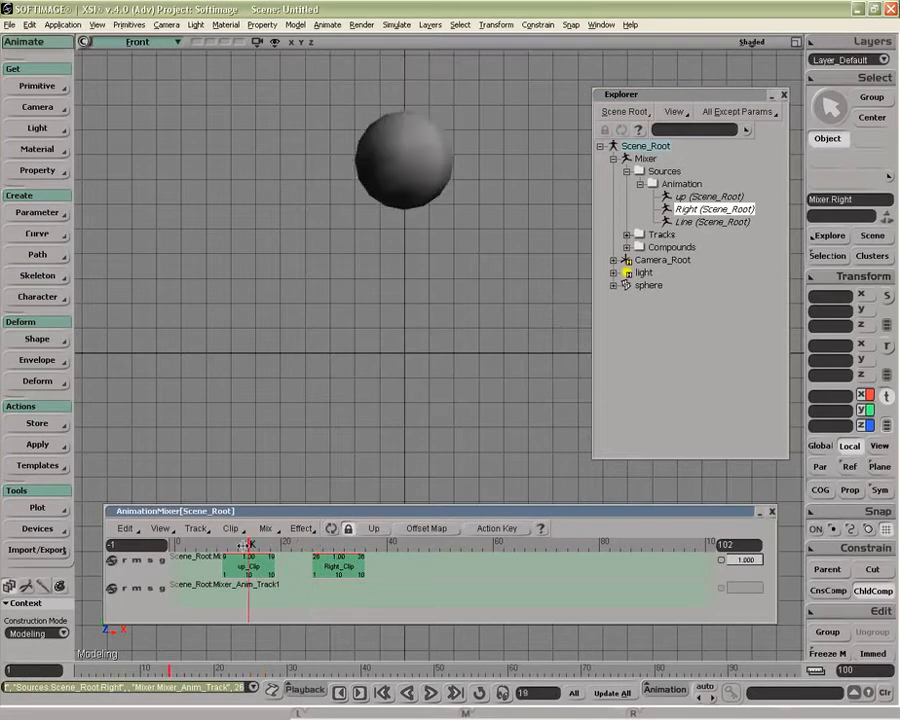
Try a transition between up_Clip and Right_Clip on the first animation track, and delete the transition.
click(328, 568)
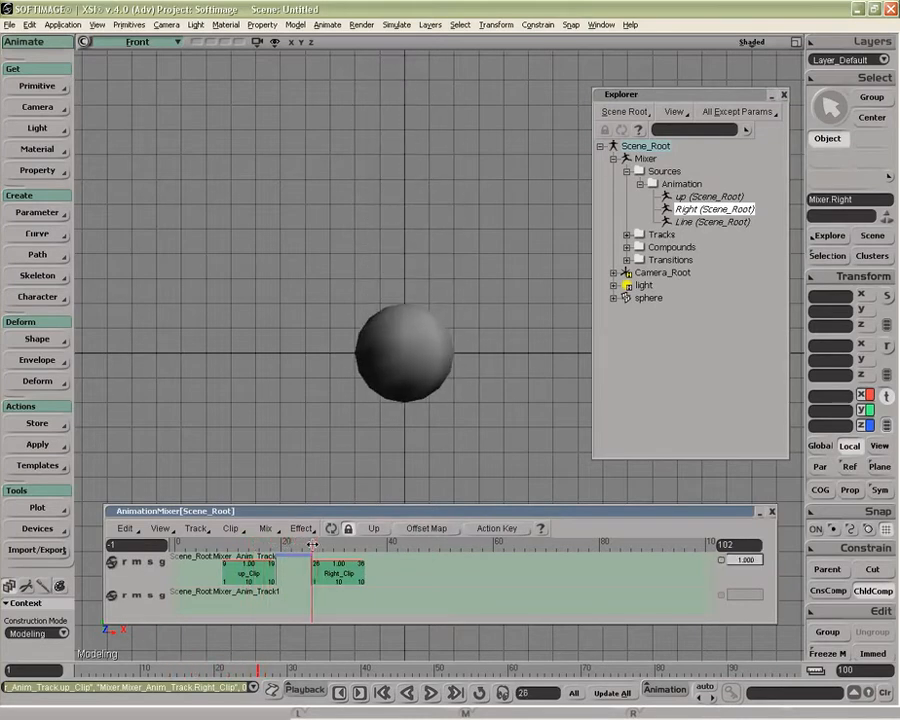
right_click(299, 558)
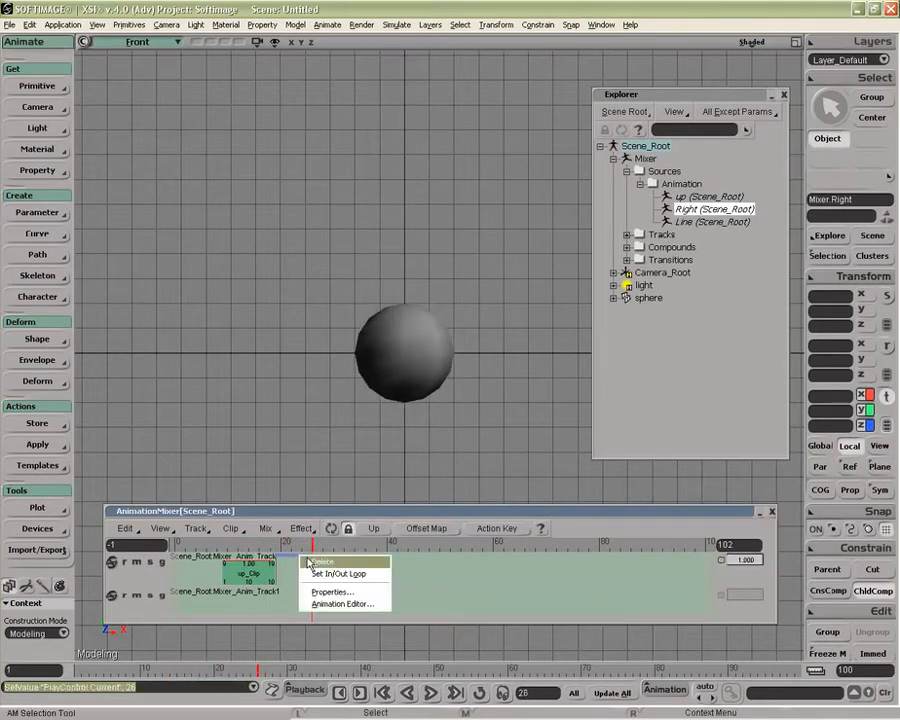
click(312, 503)
Move up_Clip behind Right_Clip to start at frame 41, and scrub through both clips to compare the sphere's positions.
drag(393, 575, 393, 575)
drag(312, 543, 424, 543)
double_click(675, 96)
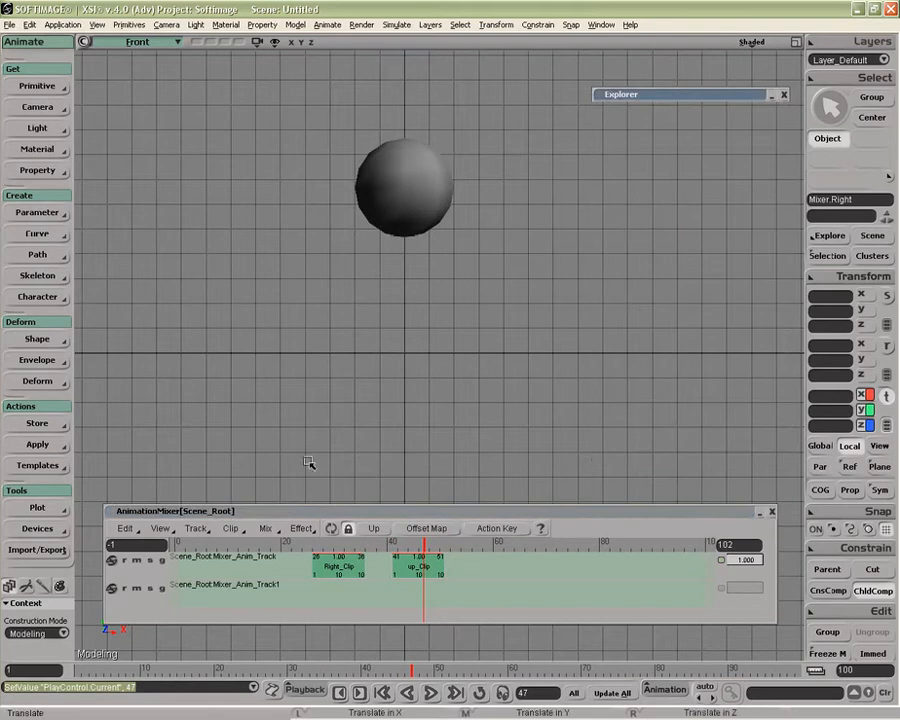
click(361, 543)
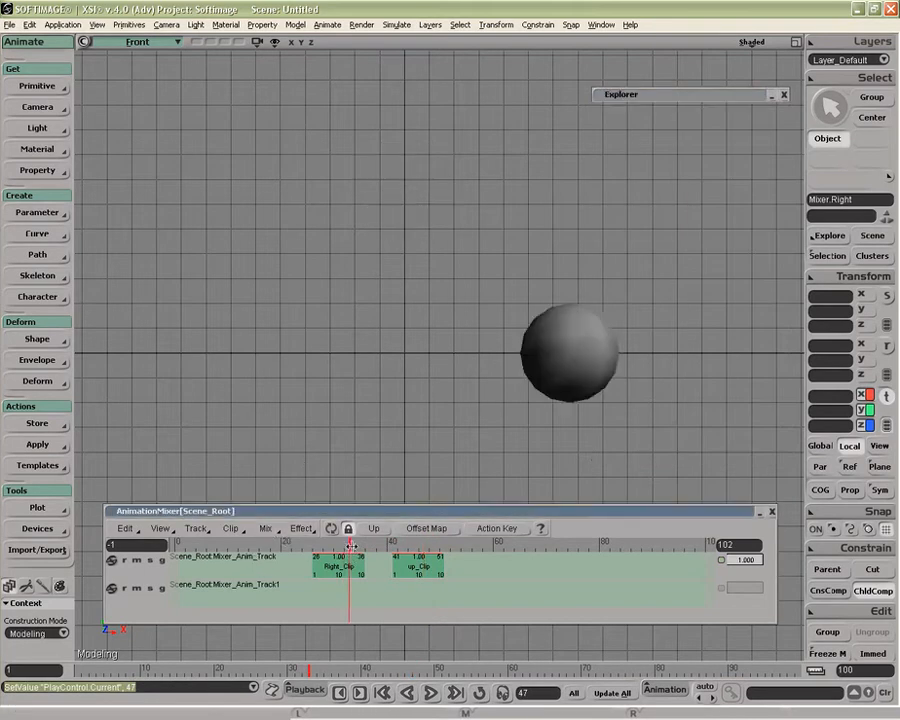
drag(392, 547, 361, 543)
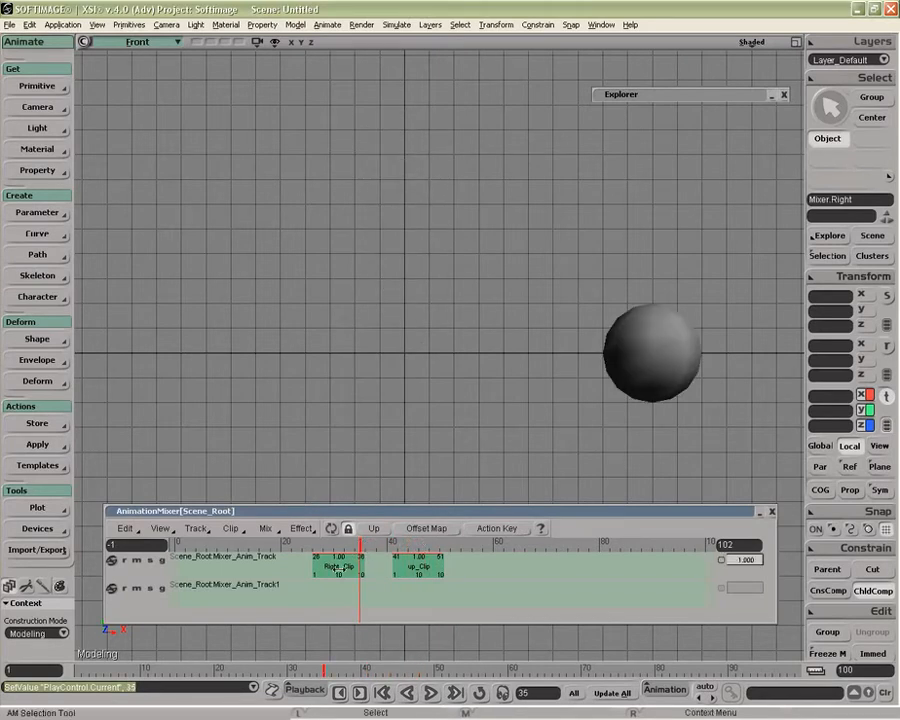
Open the clip properties of Right_Clip and show its clip item information.
right_click(337, 567)
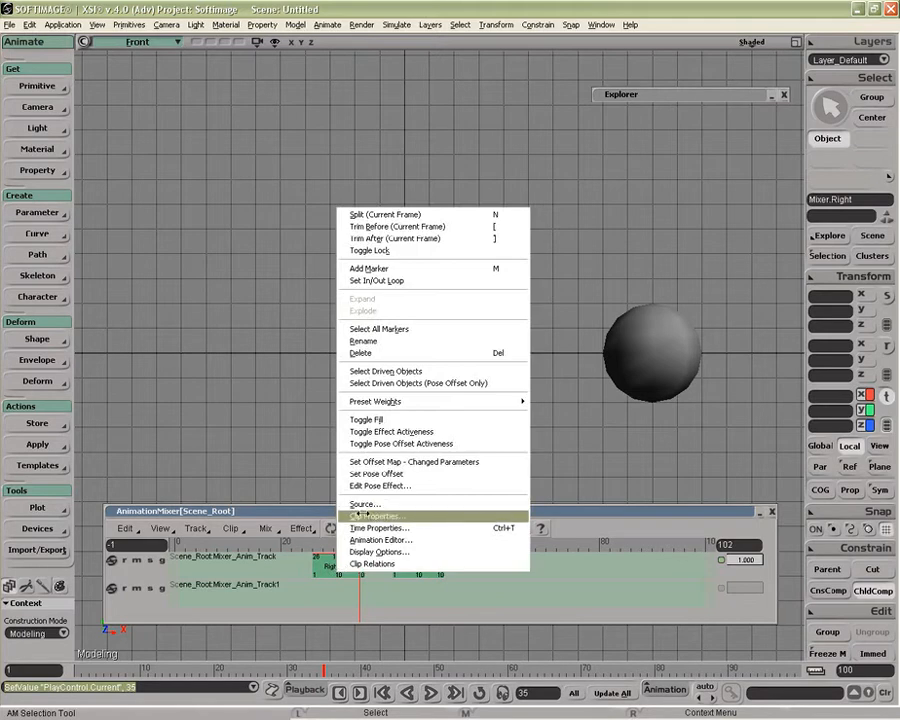
click(357, 516)
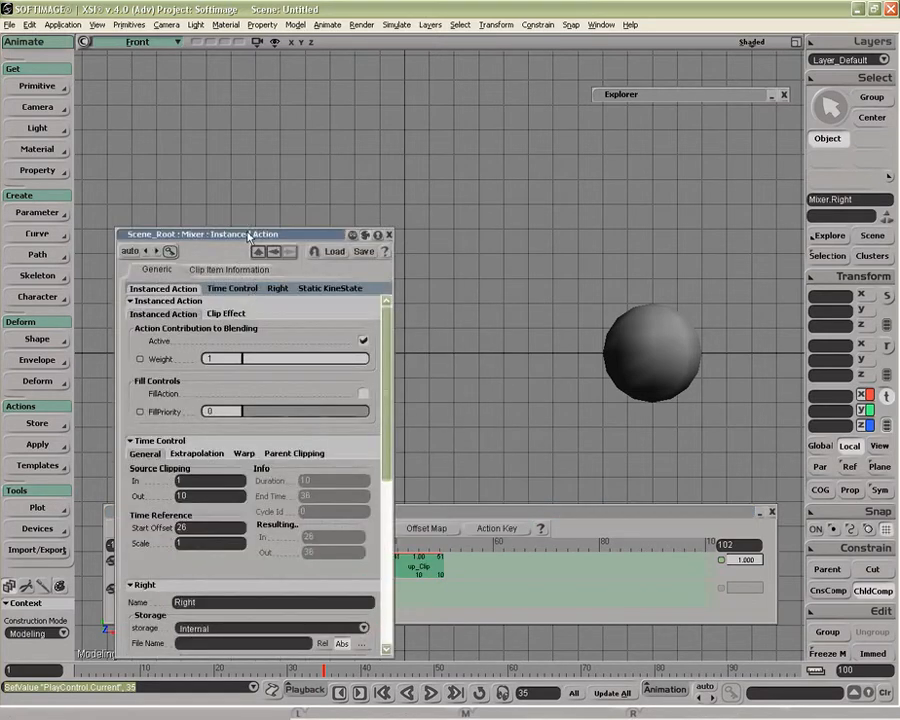
drag(249, 235, 225, 85)
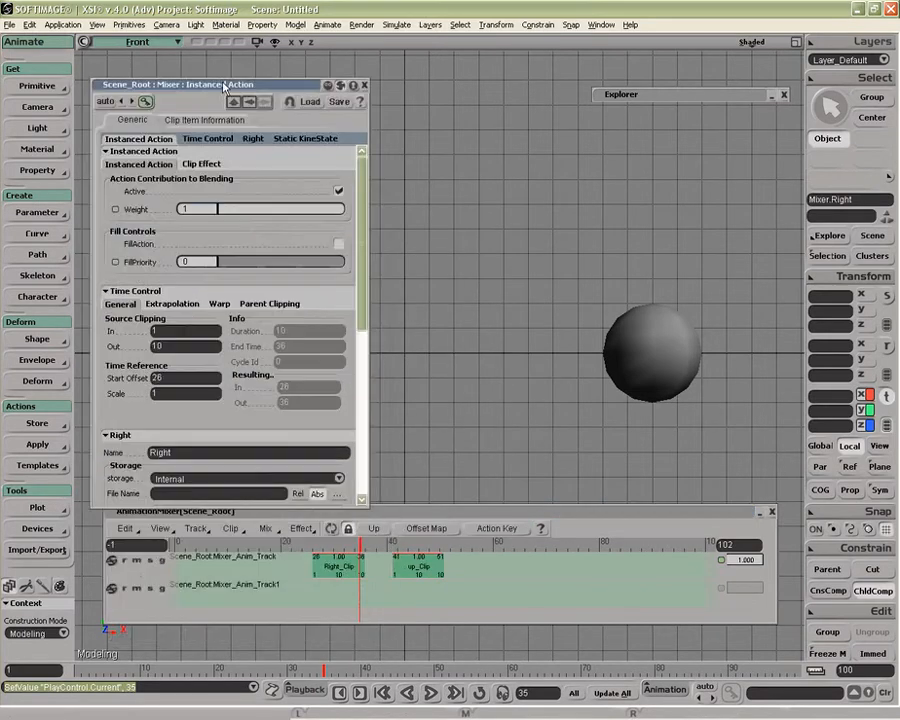
click(166, 293)
click(166, 308)
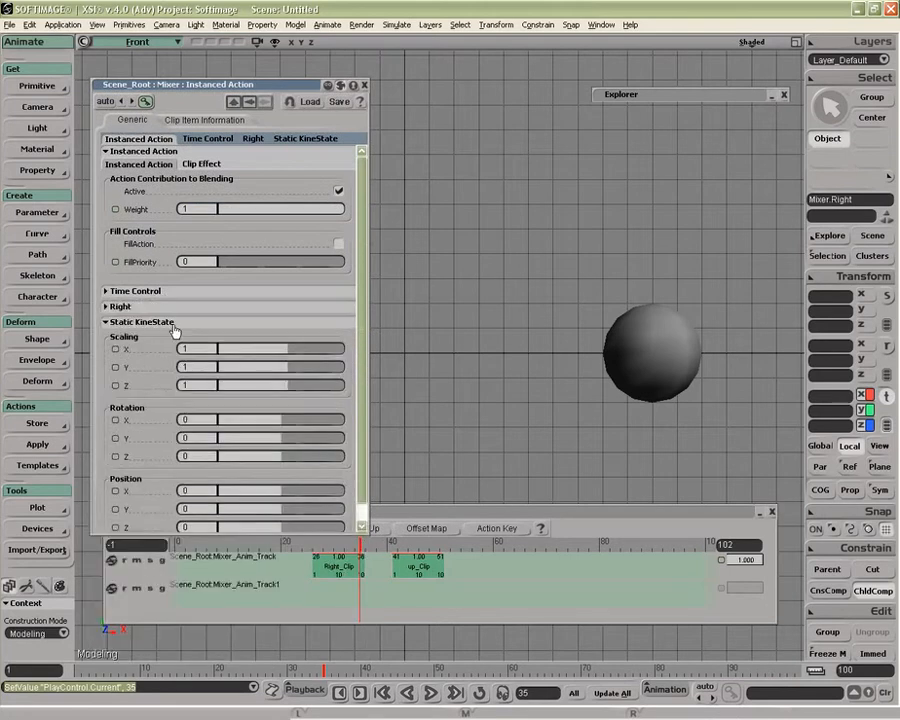
click(169, 323)
click(204, 121)
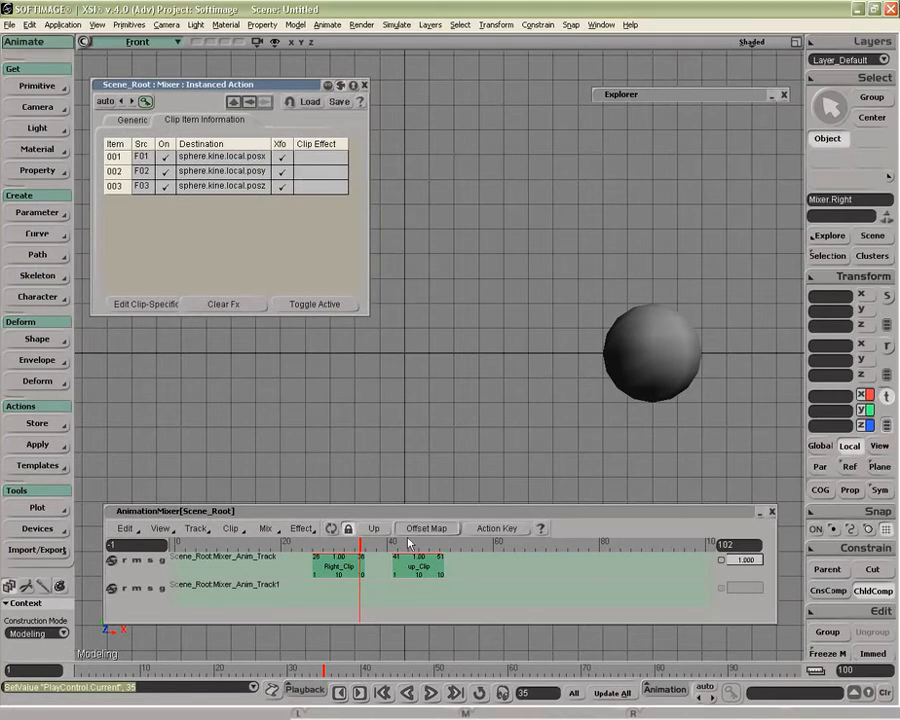
Set the clip effect of Right_Clip's sphere.kine.local.posx item to this+2 and scrub back to frame 26.
click(305, 158)
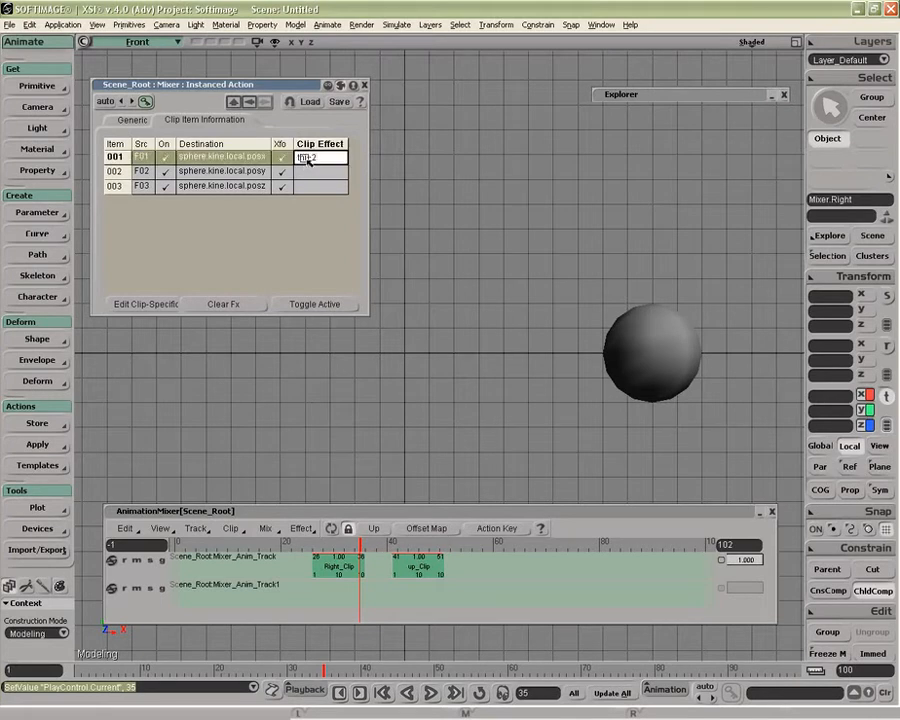
key(Return)
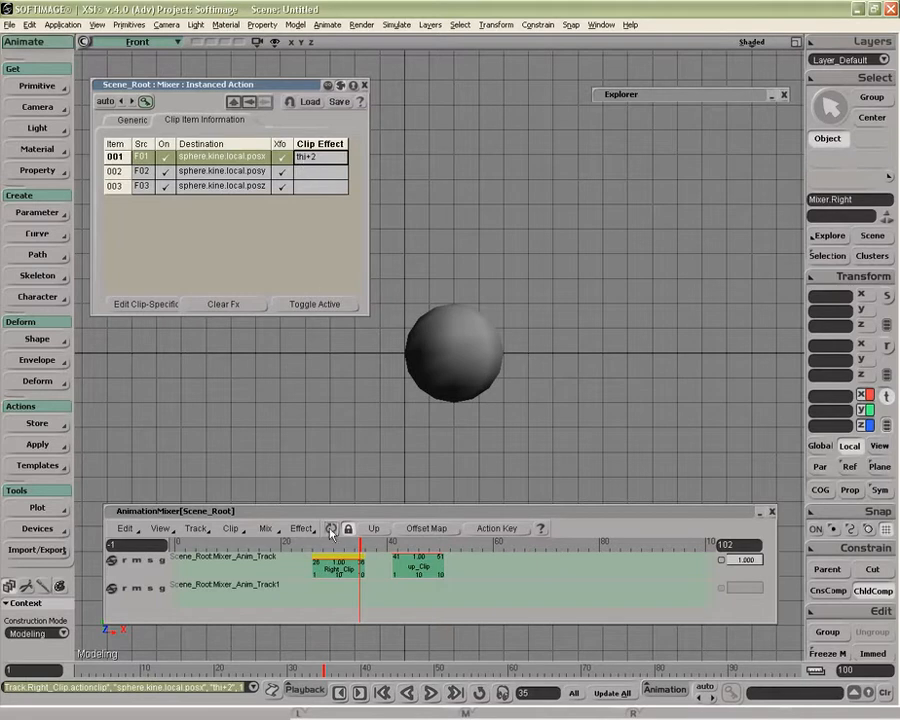
mouse_move(343, 541)
mouse_down()
mouse_move(328, 547)
mouse_move(350, 547)
mouse_move(328, 547)
mouse_up()
click(316, 160)
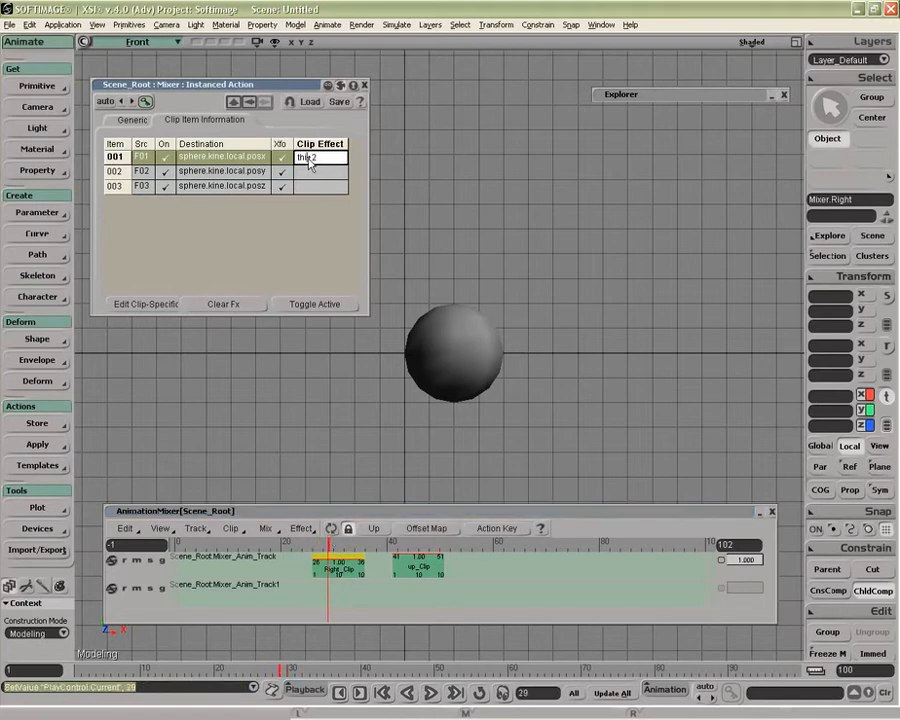
key(Return)
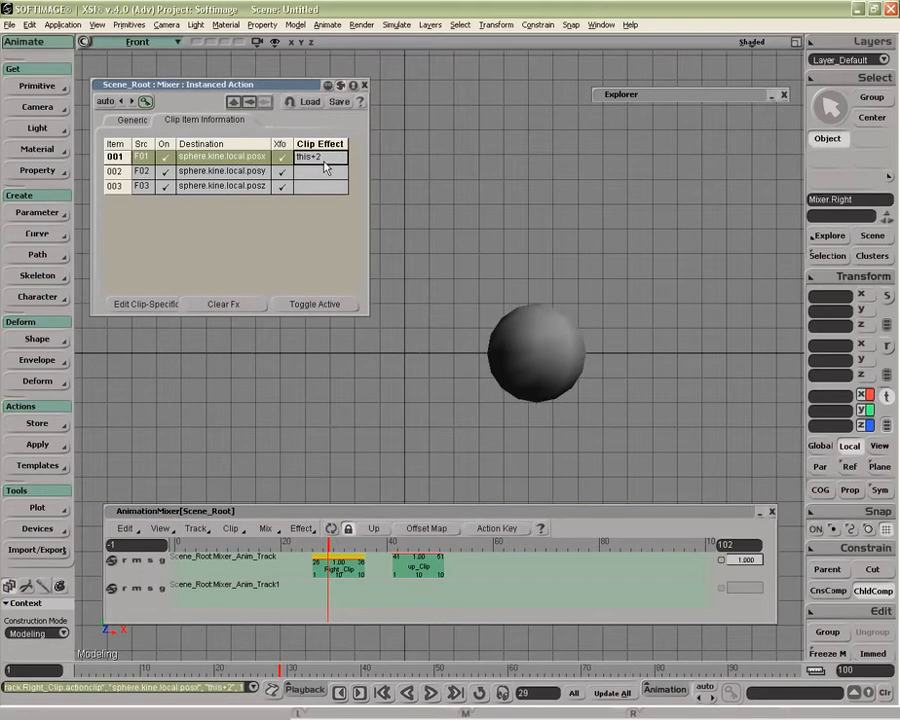
mouse_move(328, 546)
mouse_down()
mouse_move(339, 545)
mouse_move(312, 546)
mouse_up()
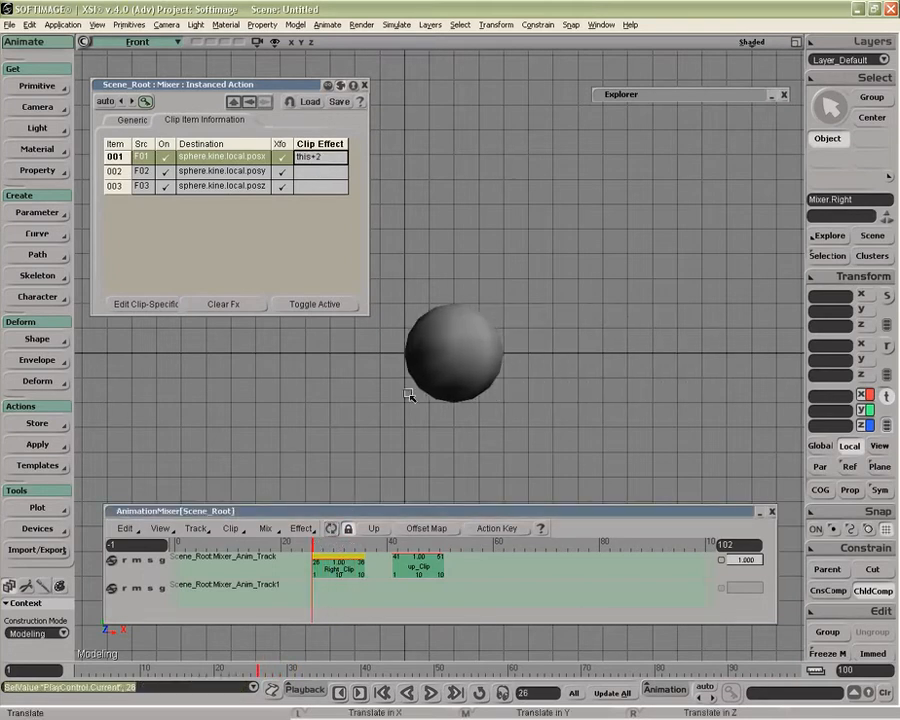
Select the sphere, keep Right_Clip's item information displayed, and remove the effect from Right_Clip.
click(478, 371)
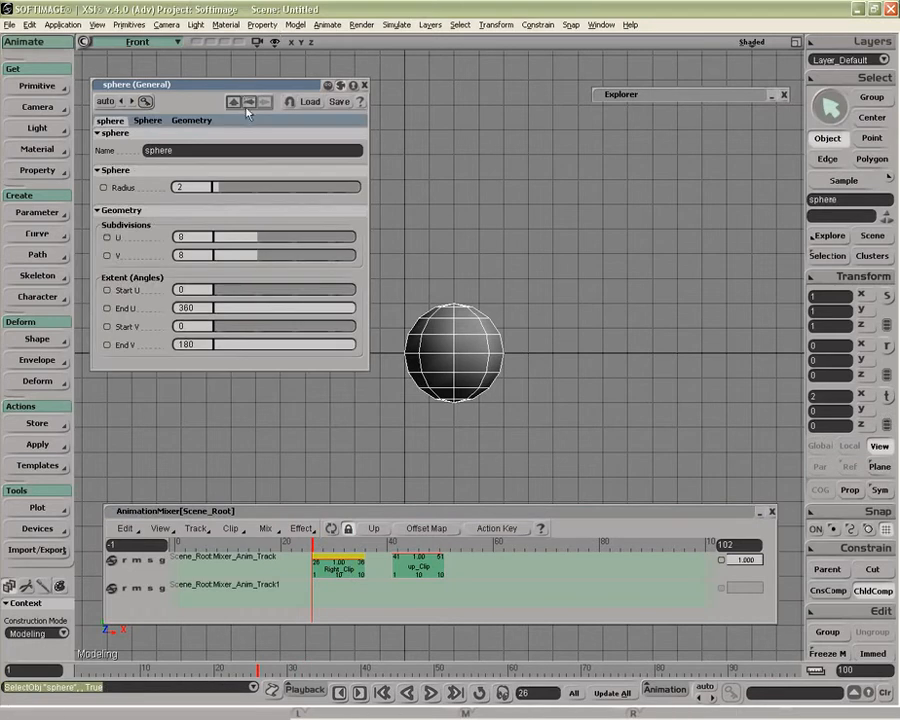
click(251, 103)
drag(215, 84, 210, 72)
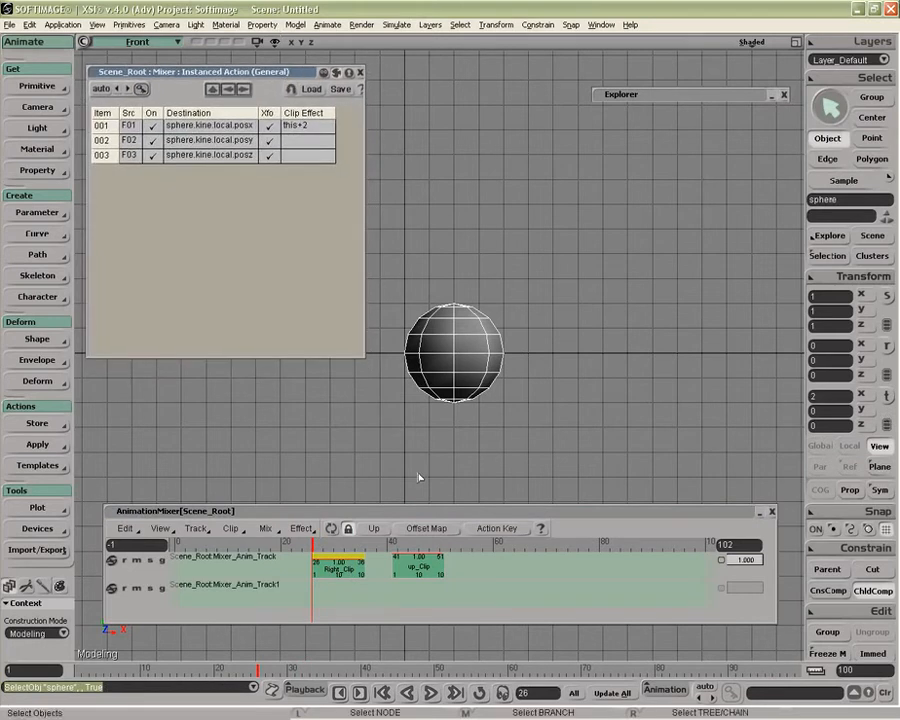
right_click(350, 556)
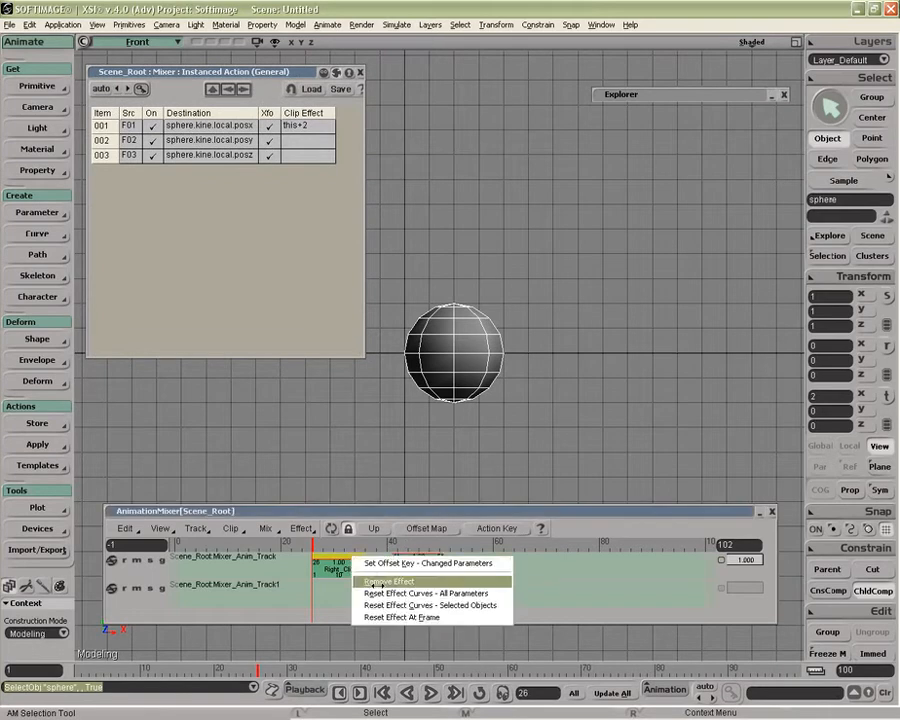
click(376, 523)
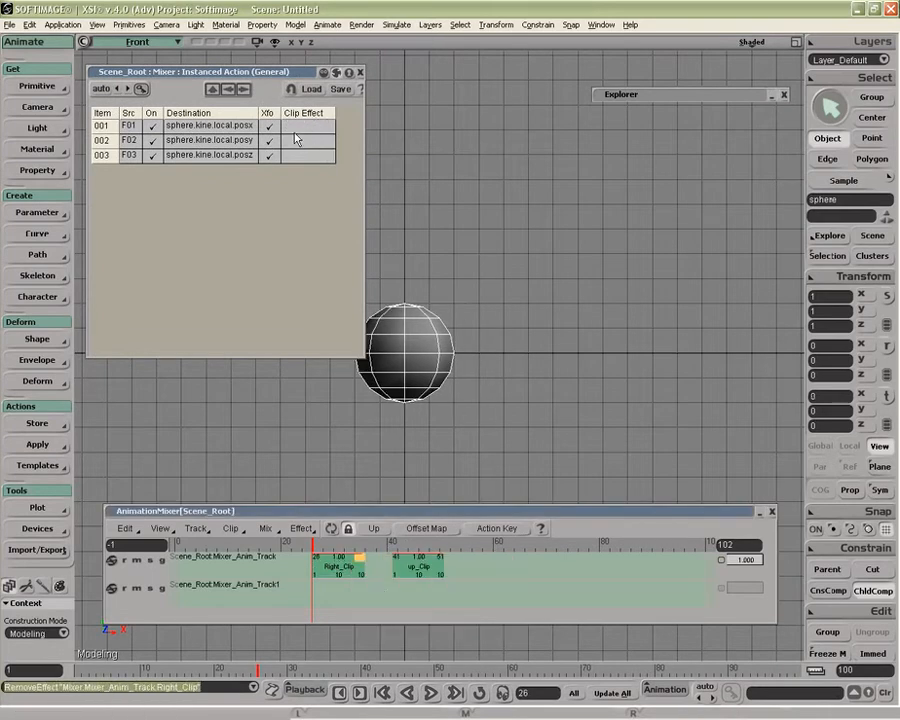
Move up_Clip to start at frame 40 and set the current frame to 35, near the end of Right_Clip.
drag(340, 545, 390, 566)
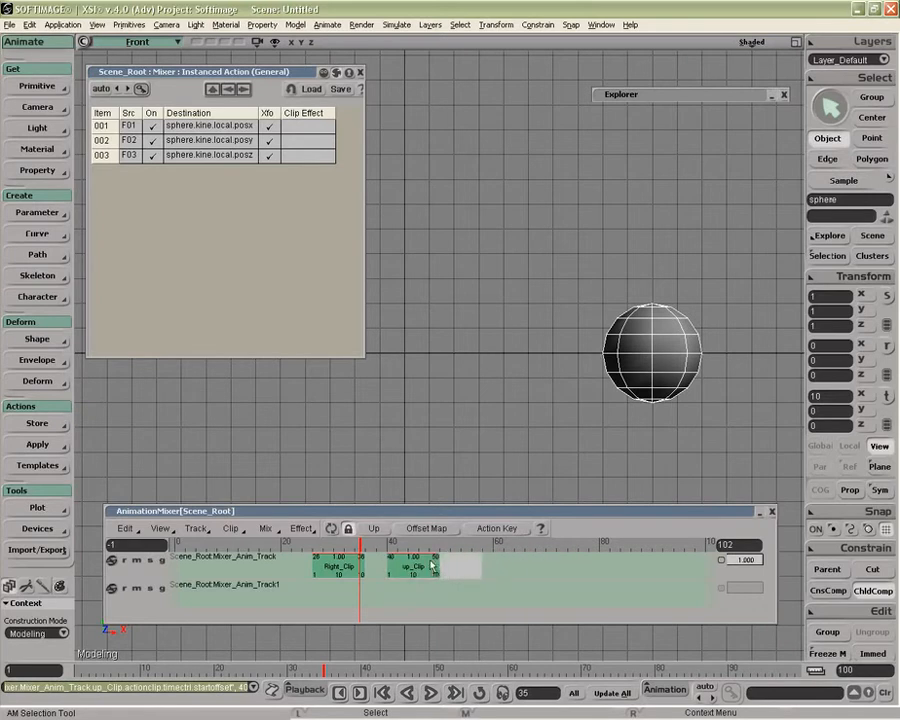
drag(390, 563, 391, 563)
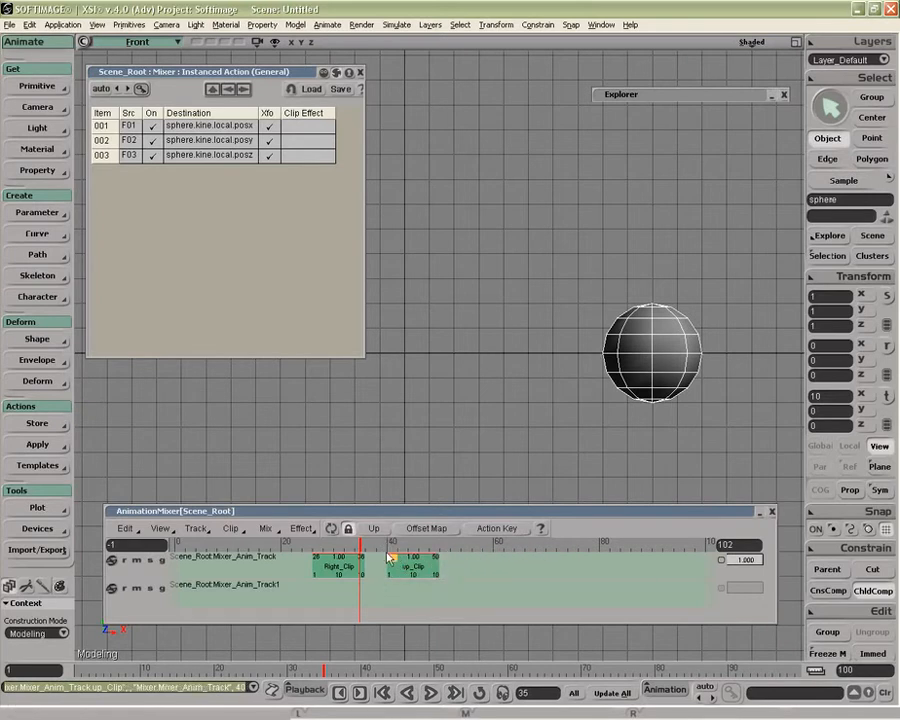
click(349, 545)
drag(349, 545, 361, 545)
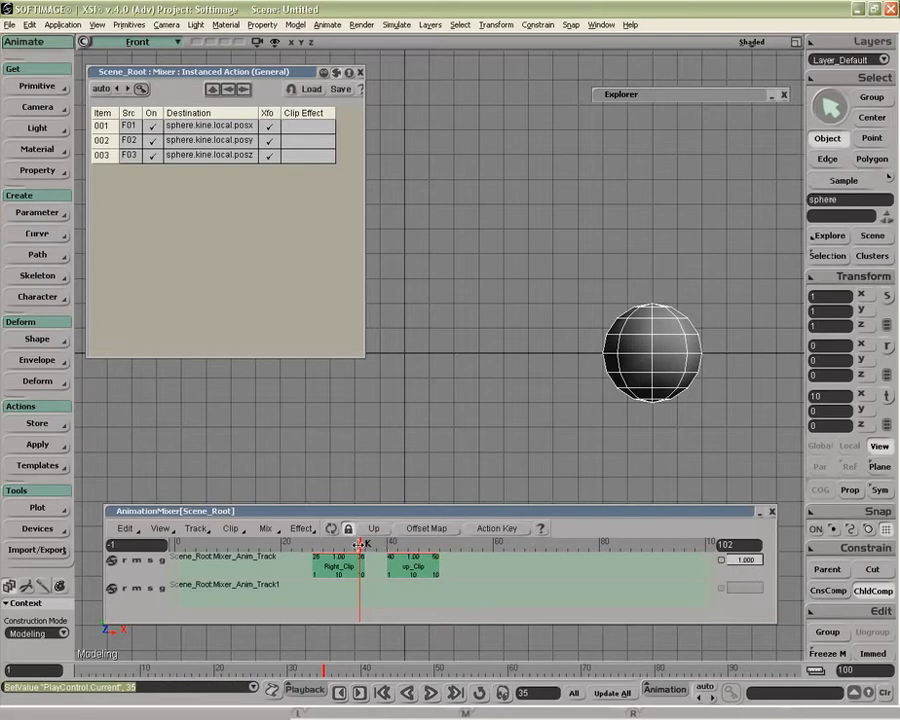
key(Right)
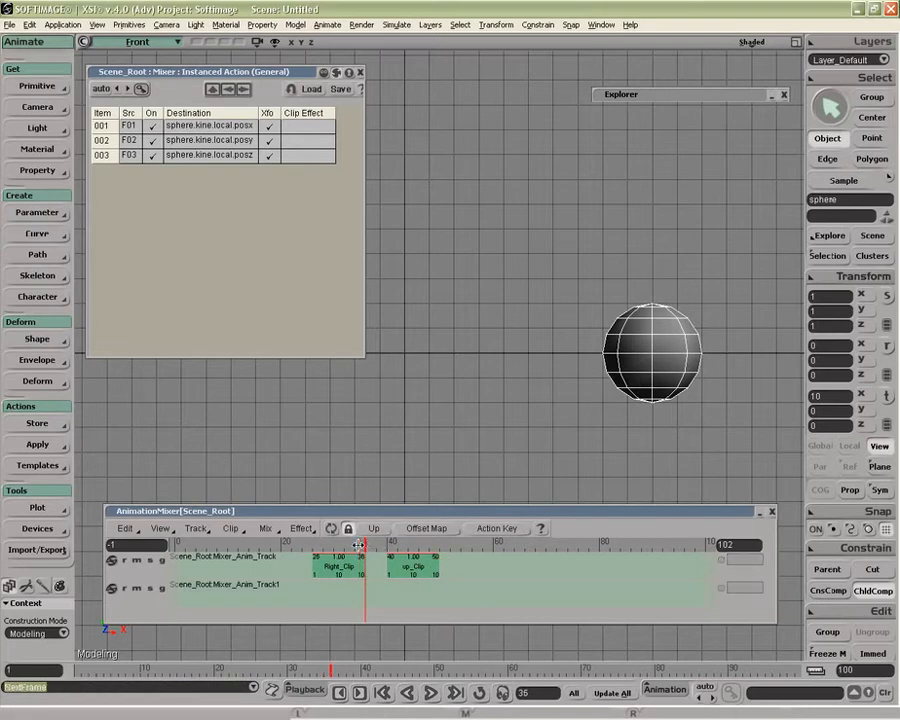
key(Left)
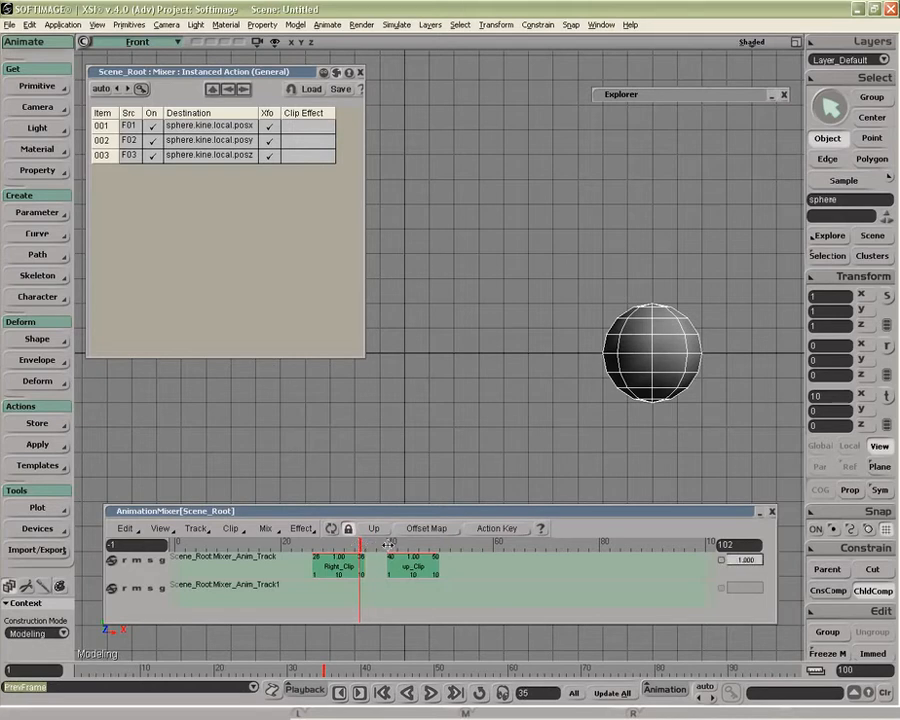
Add a position offset effect to up_Clip at frame 40 matching the sphere's frame 35 position, and scrub to frame 47.
click(388, 544)
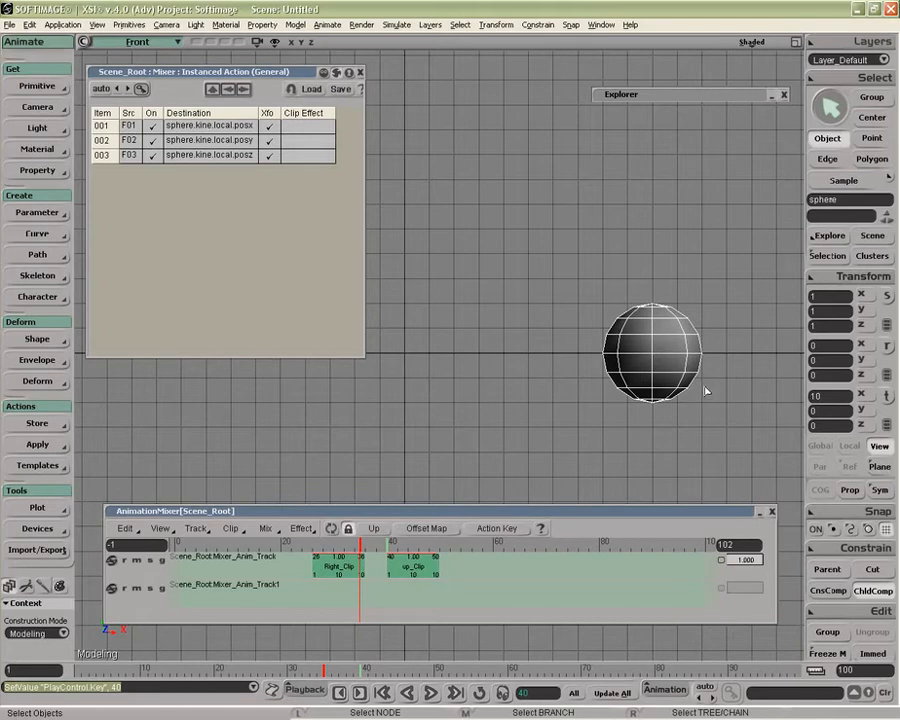
click(886, 396)
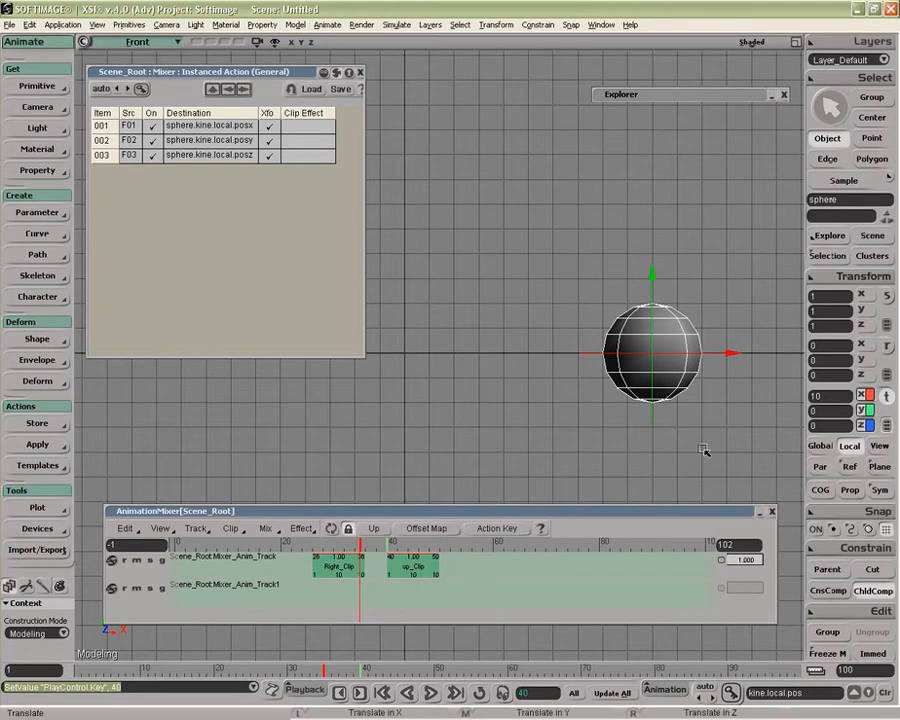
click(394, 566)
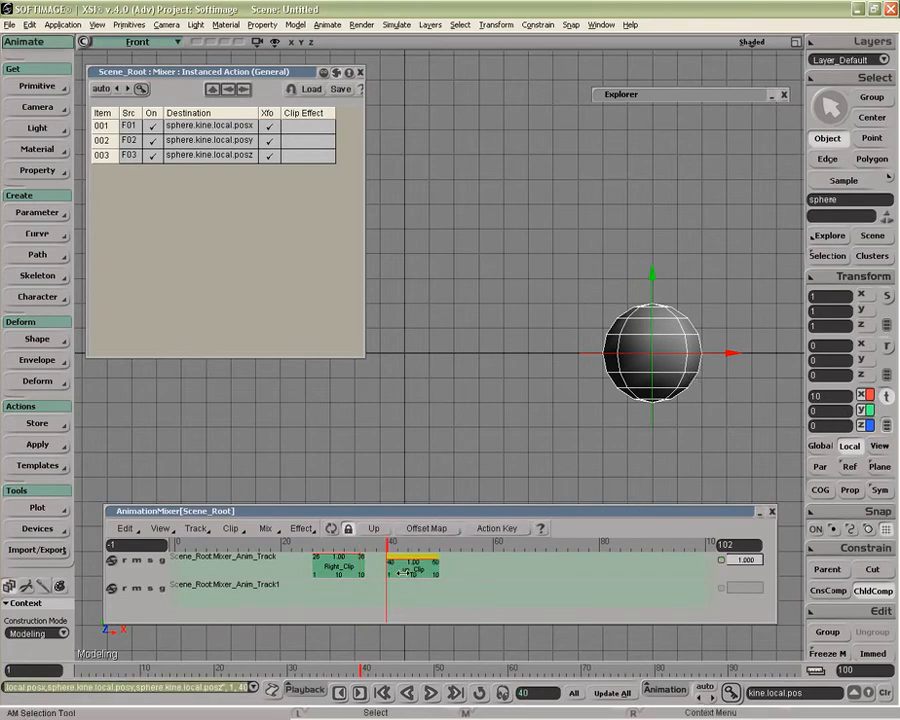
click(402, 572)
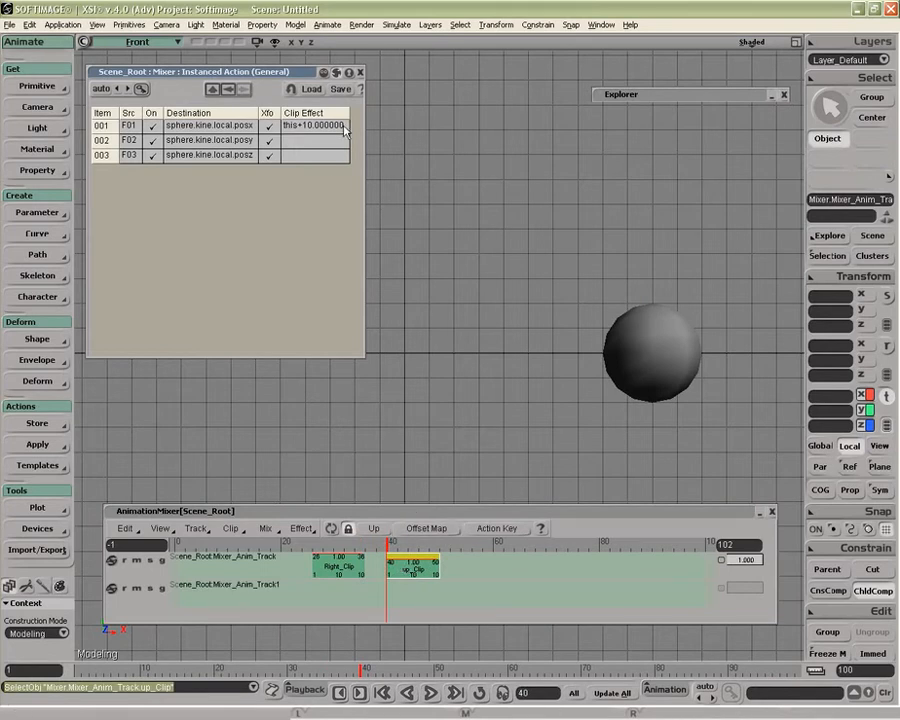
drag(316, 545, 424, 545)
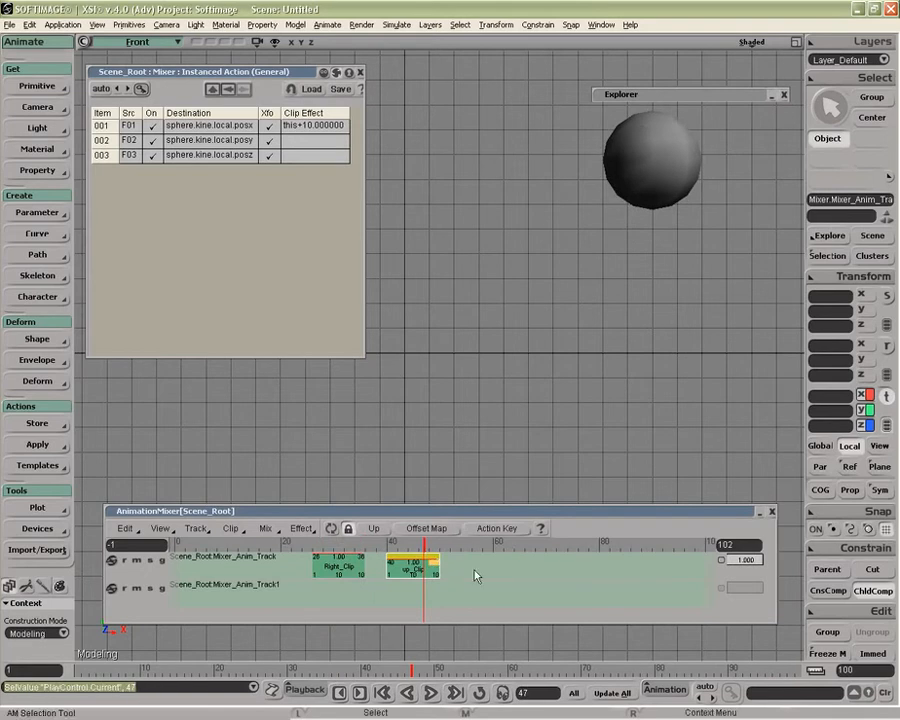
Try inserting another clip from the up source after up_Clip, scrub to frame 54, and delete the new clip.
right_click(460, 565)
click(485, 407)
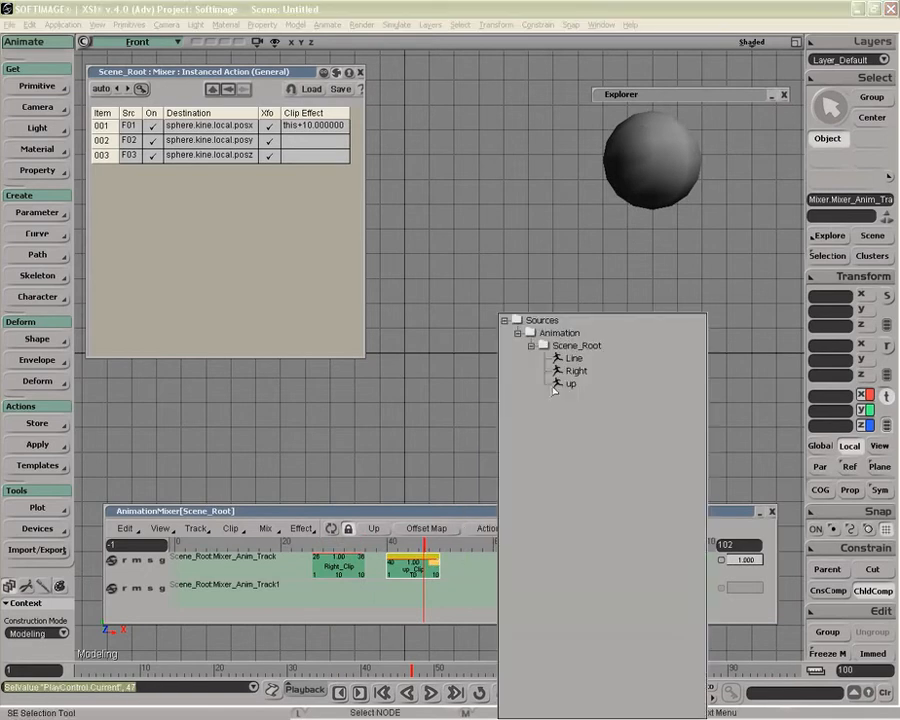
click(574, 389)
mouse_move(460, 546)
mouse_down()
mouse_move(504, 543)
mouse_move(461, 545)
mouse_up()
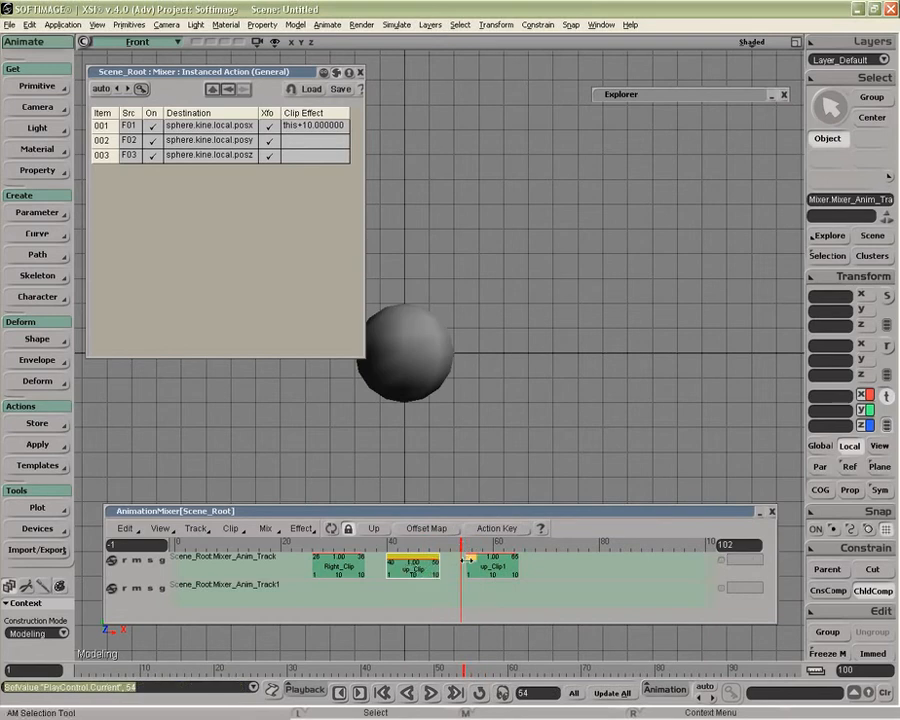
click(492, 567)
key(Delete)
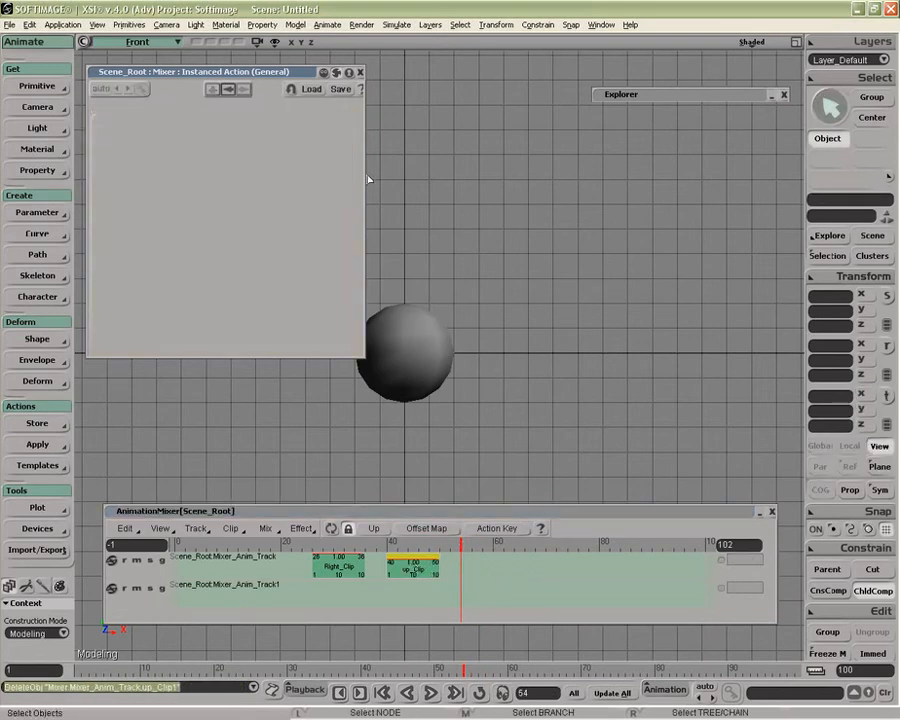
click(360, 72)
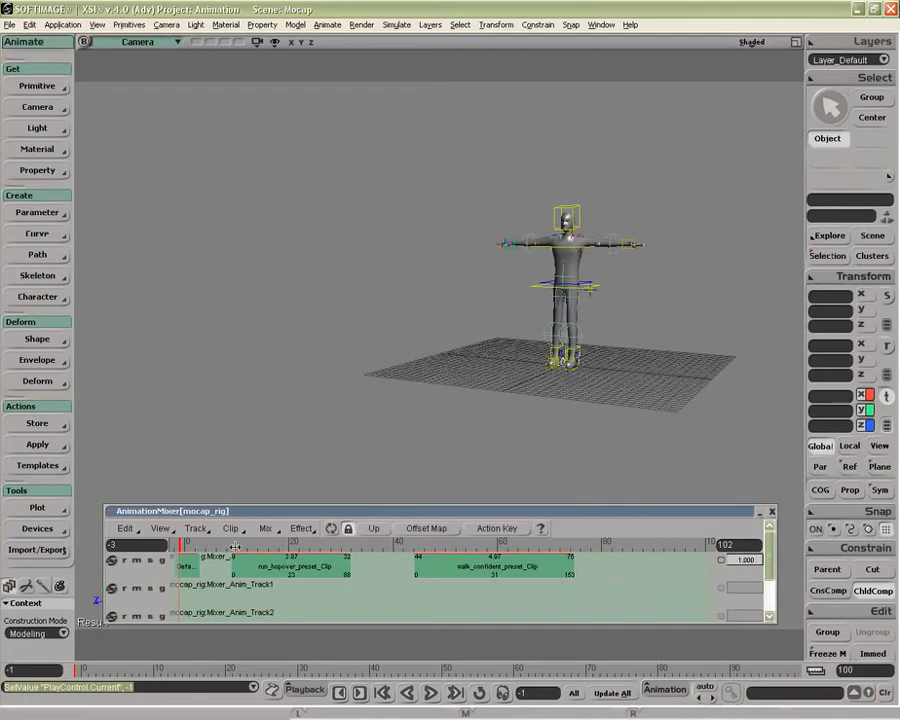
In the mocap_rig mixer, scrub between run_hopover_preset_Clip and walk_confident_preset_Clip to compare the character's positions.
drag(226, 549, 433, 563)
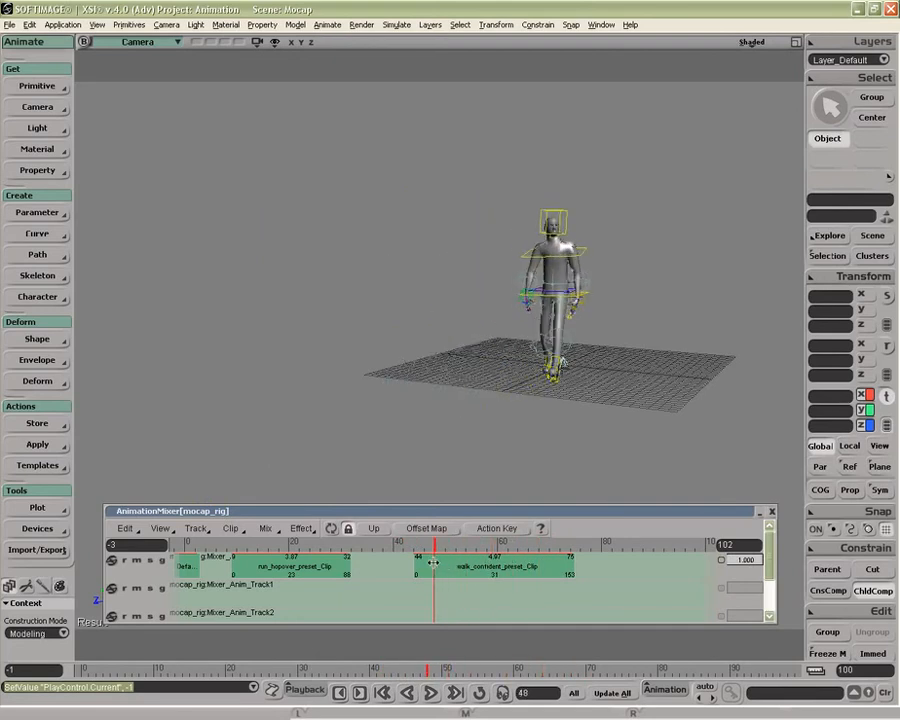
drag(433, 563, 346, 563)
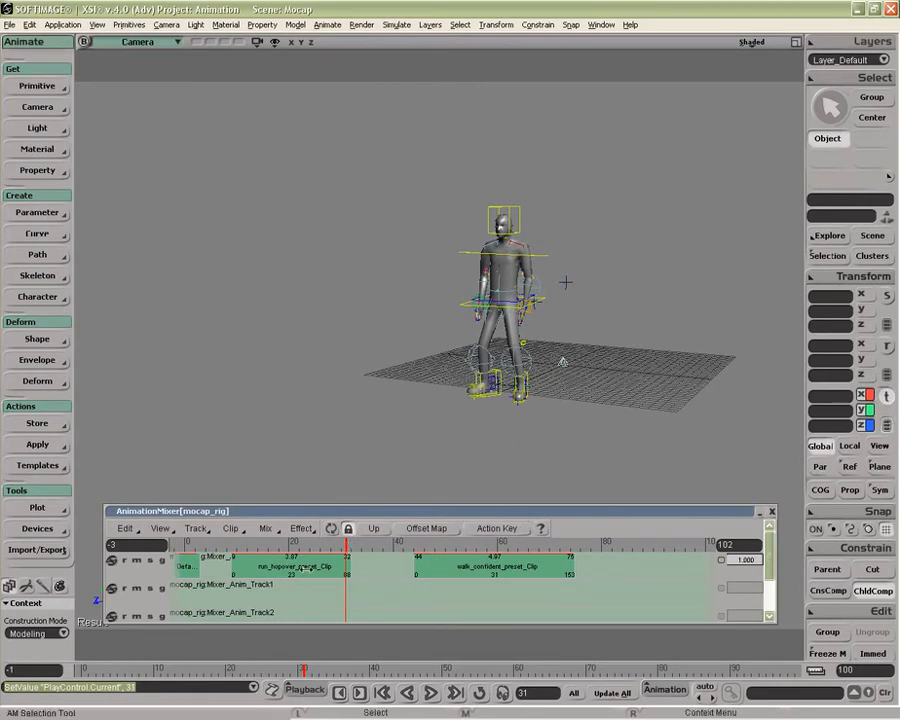
Open the source properties of run_hopover_preset_Clip and review its list of animated rig items through item 170.
right_click(345, 562)
click(359, 562)
right_click(313, 567)
click(329, 486)
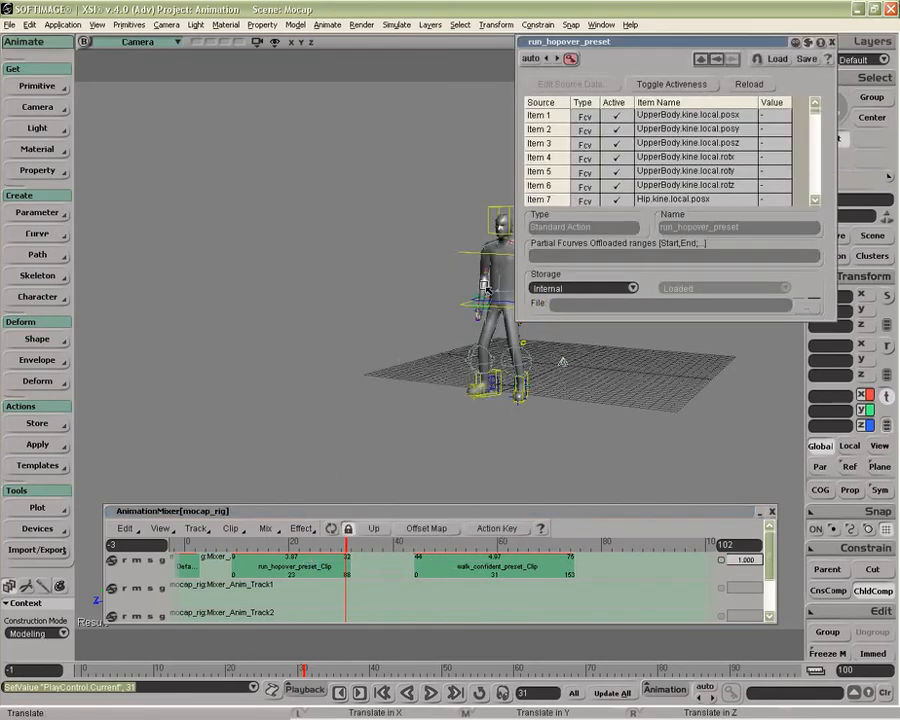
drag(630, 44, 179, 61)
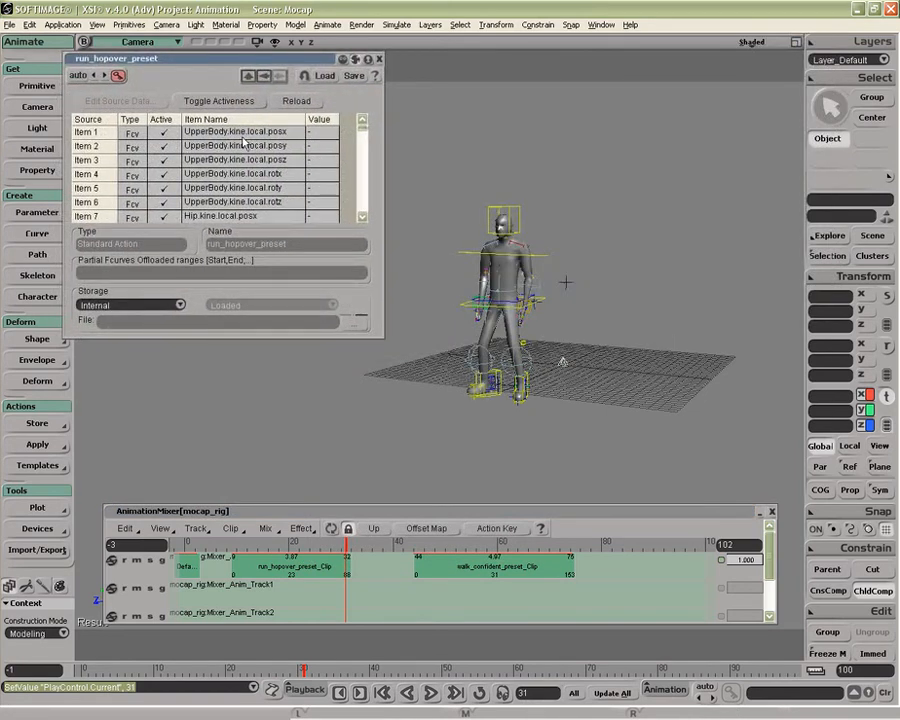
drag(362, 128, 360, 220)
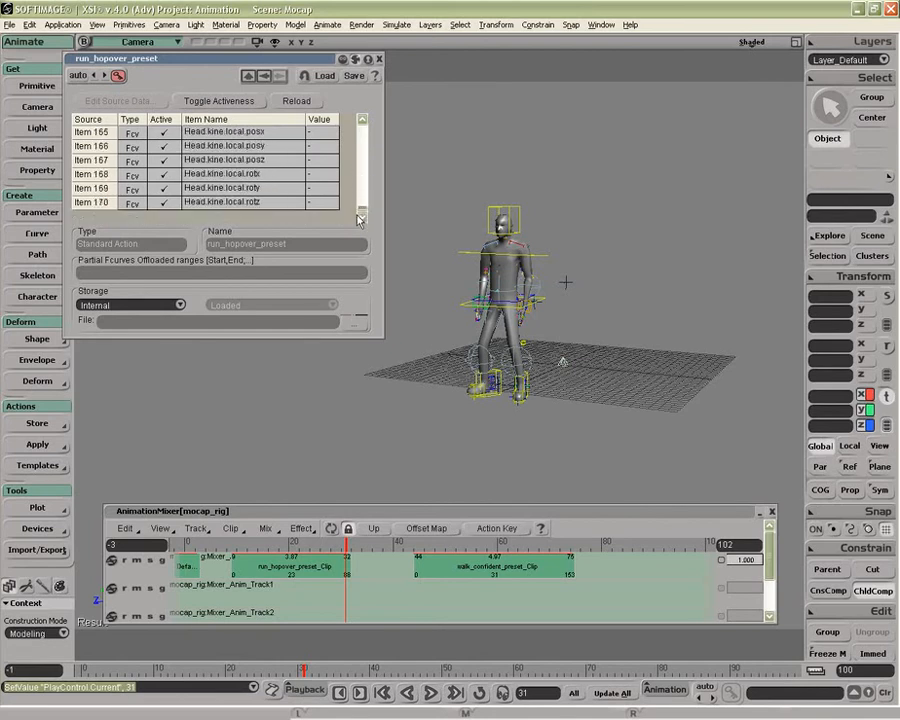
Review the clip item information of run_hopover_preset_Clip, including its clip effect entries, and close the properties.
right_click(276, 560)
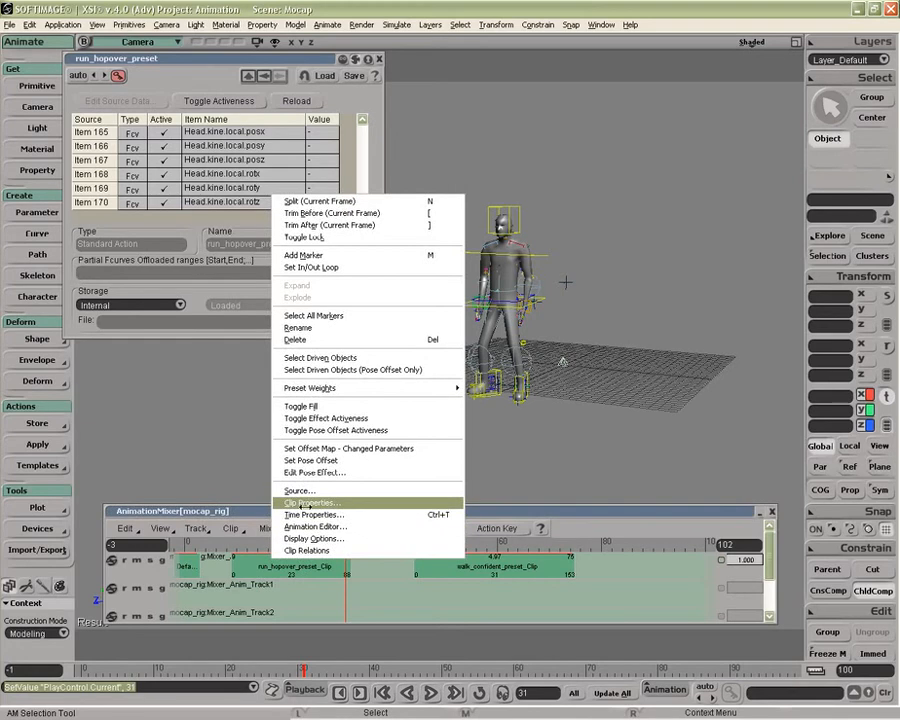
click(302, 503)
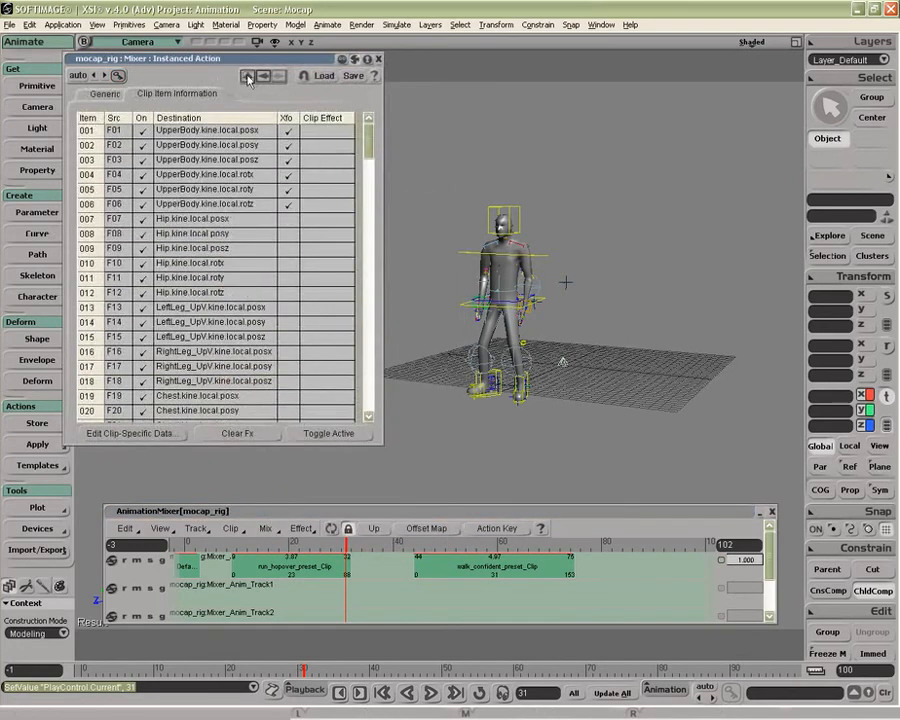
drag(368, 140, 366, 398)
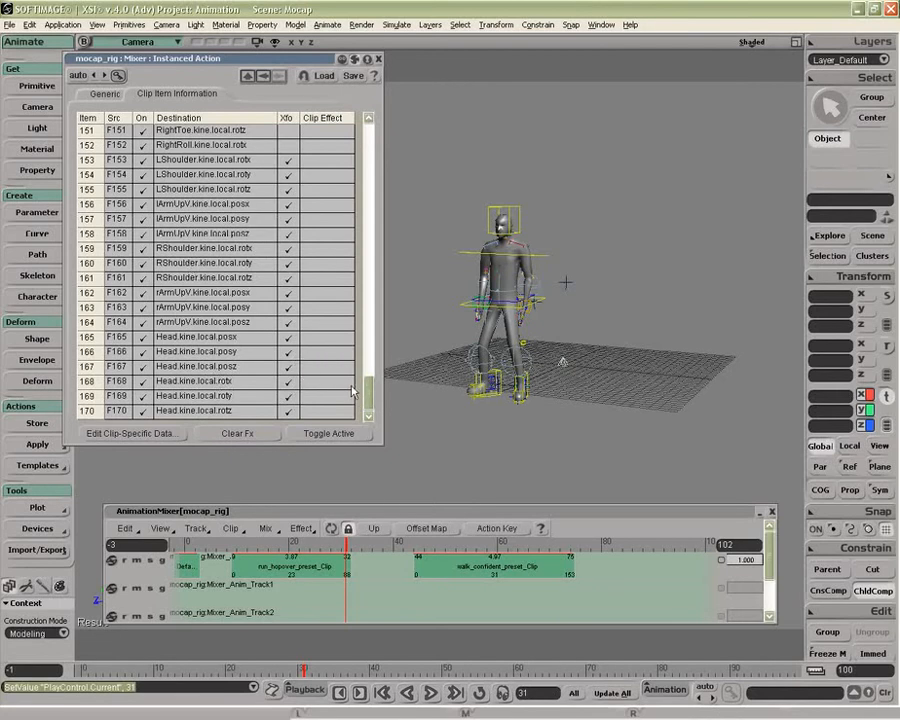
scroll(258, 280, up, 20)
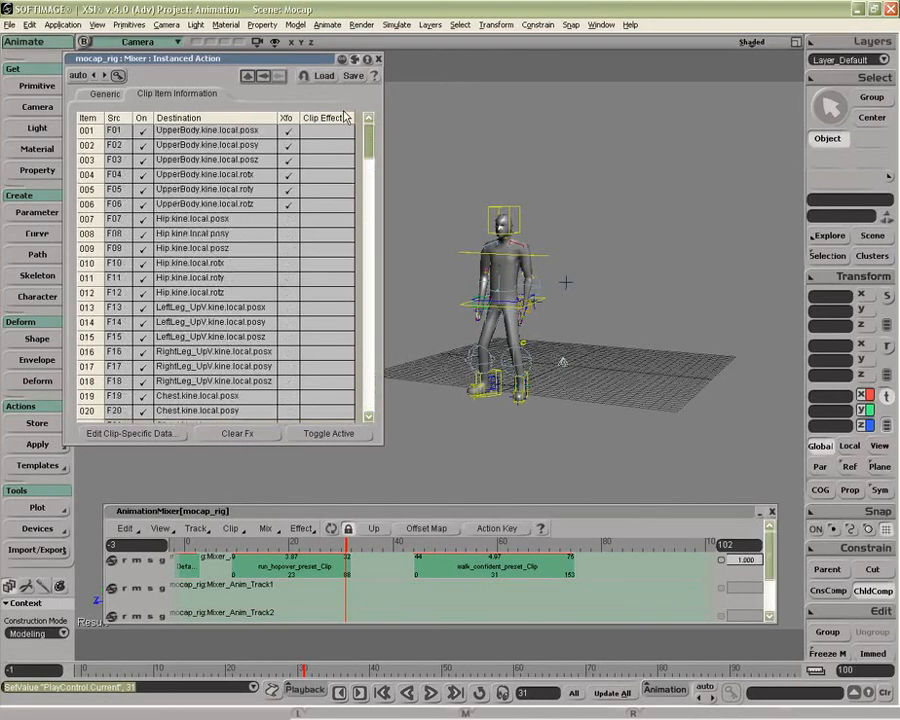
click(484, 566)
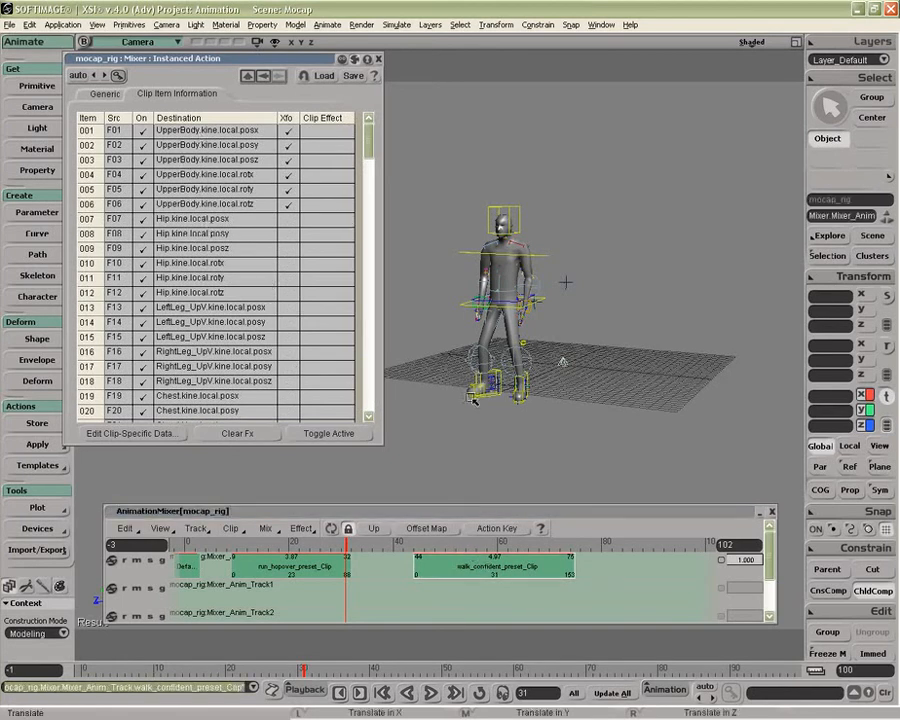
click(378, 60)
Locate UpperBody under mocap_rig's UpperBodyParent in an explorer, select it as a branch, and mark its local position parameters.
key(8)
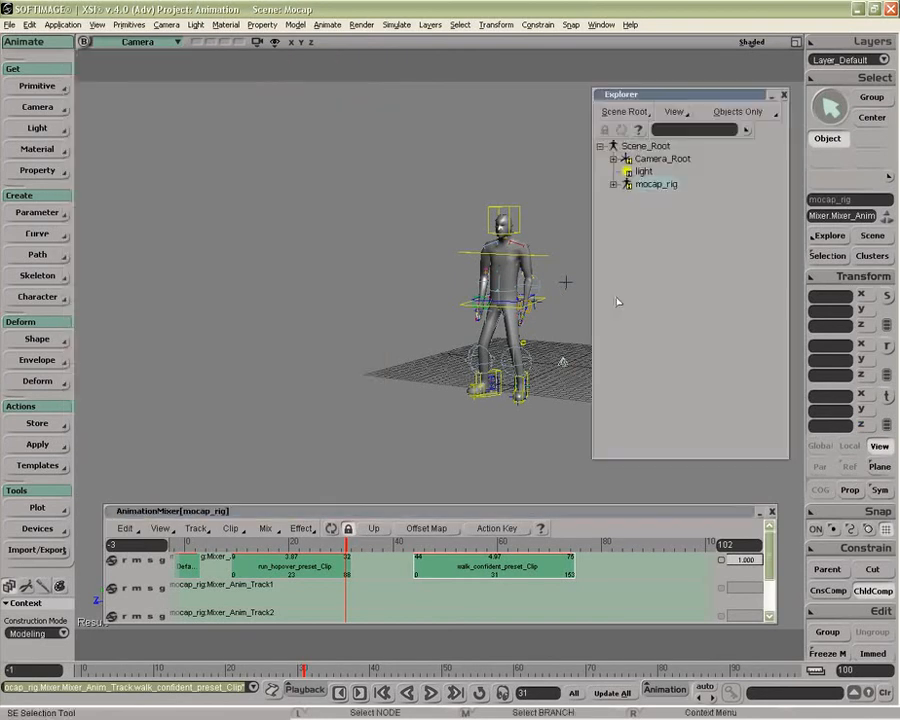
click(614, 184)
click(627, 197)
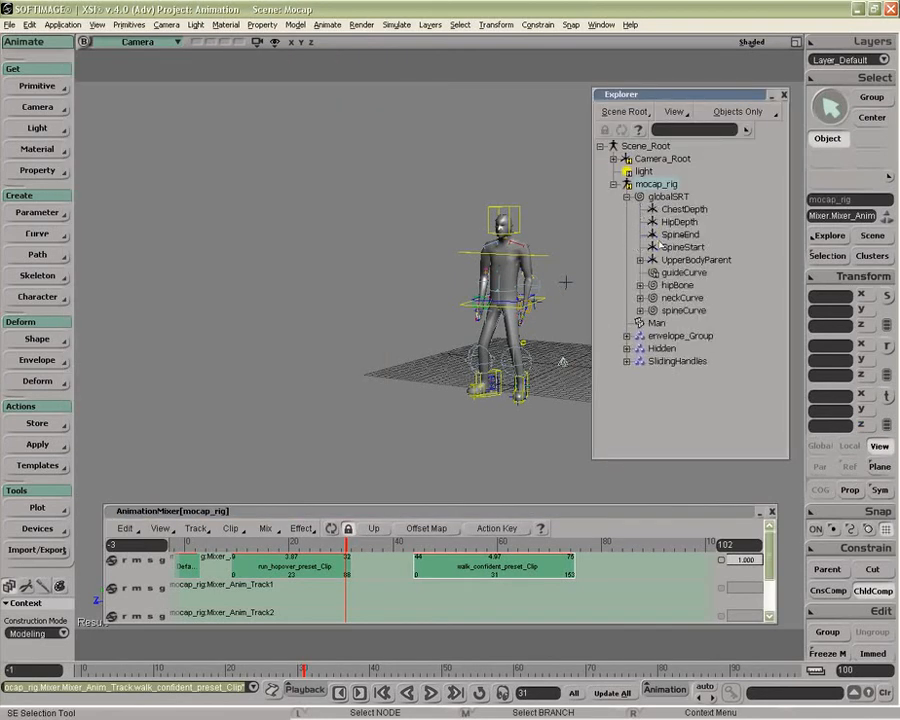
click(640, 260)
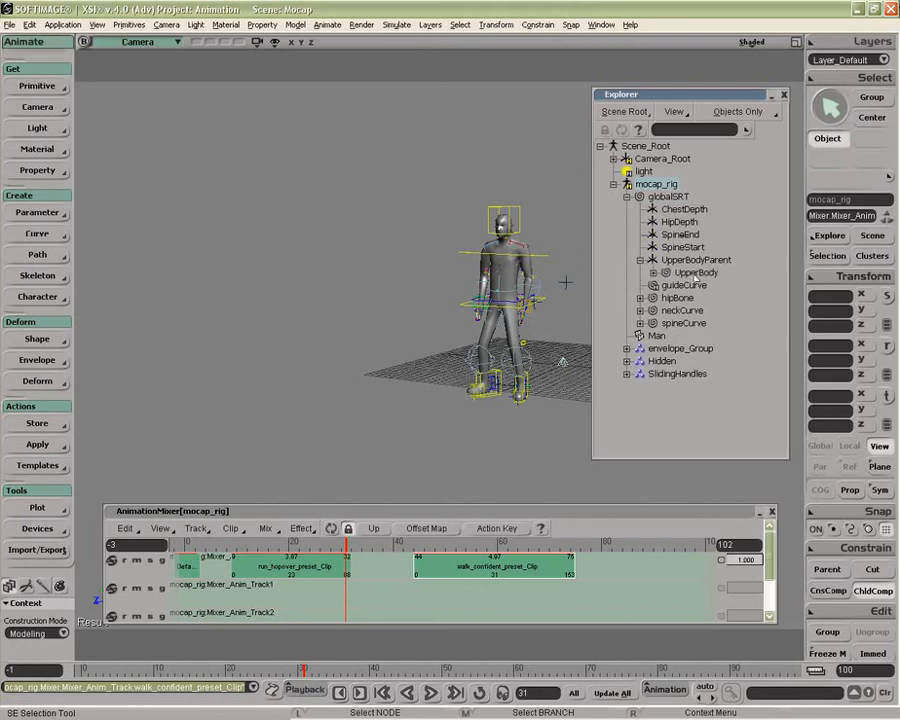
middle_click(696, 272)
click(887, 427)
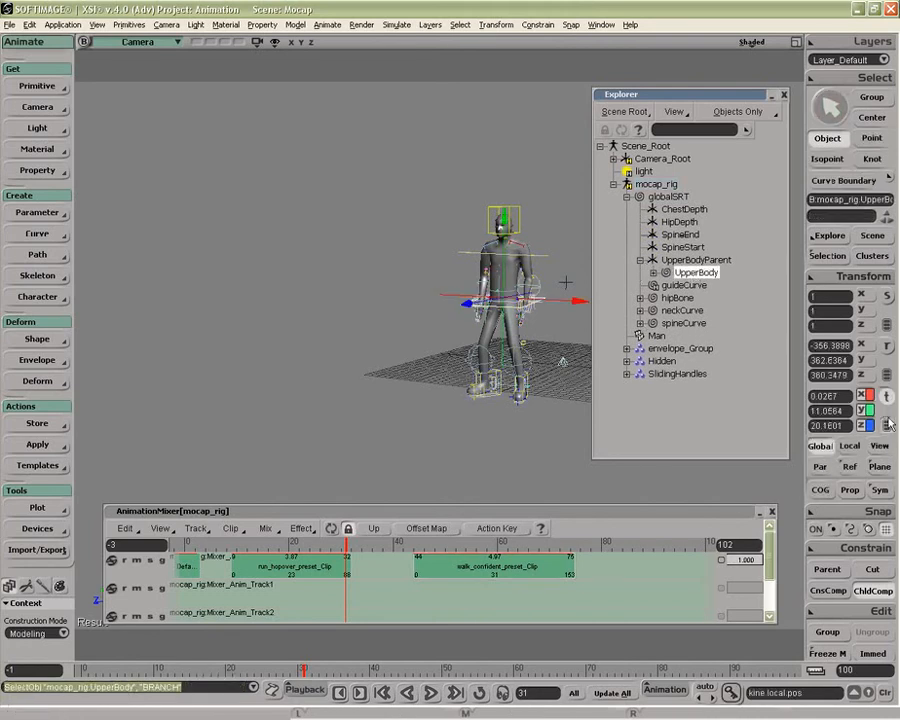
Try a position offset map on walk_confident_preset_Clip at frame 44 from the frame 31 pose, and remove the effect.
middle_click(415, 545)
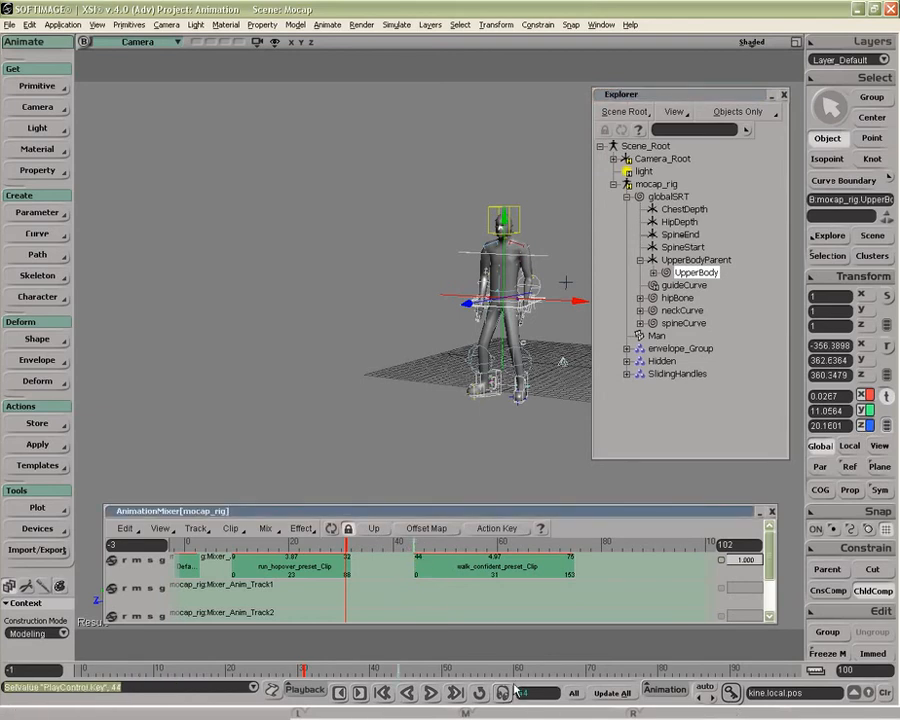
click(432, 532)
drag(349, 546, 430, 546)
key(z)
drag(394, 483, 336, 478)
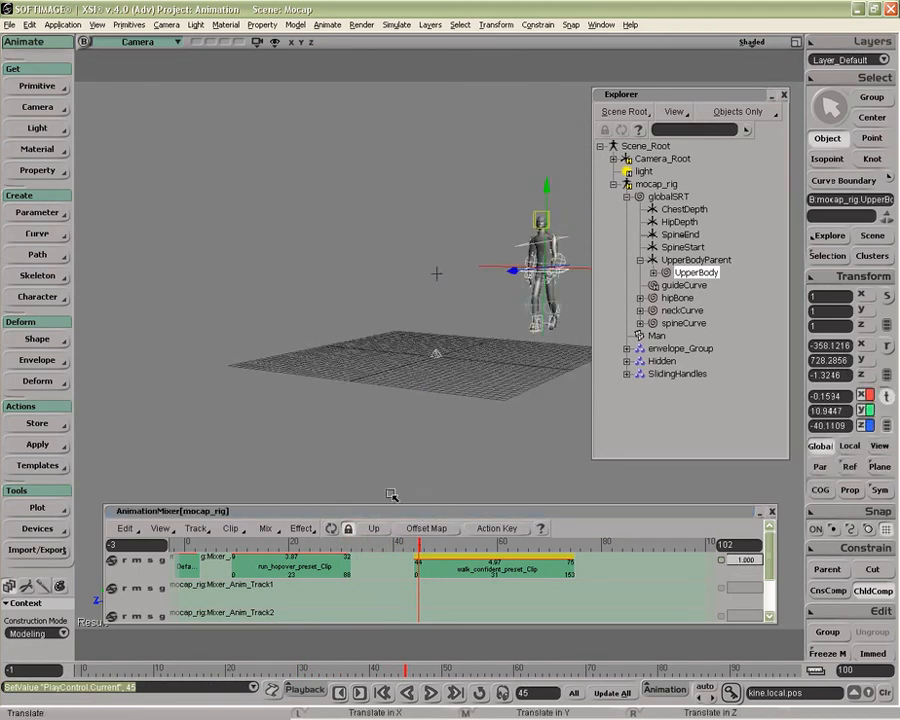
right_click(418, 560)
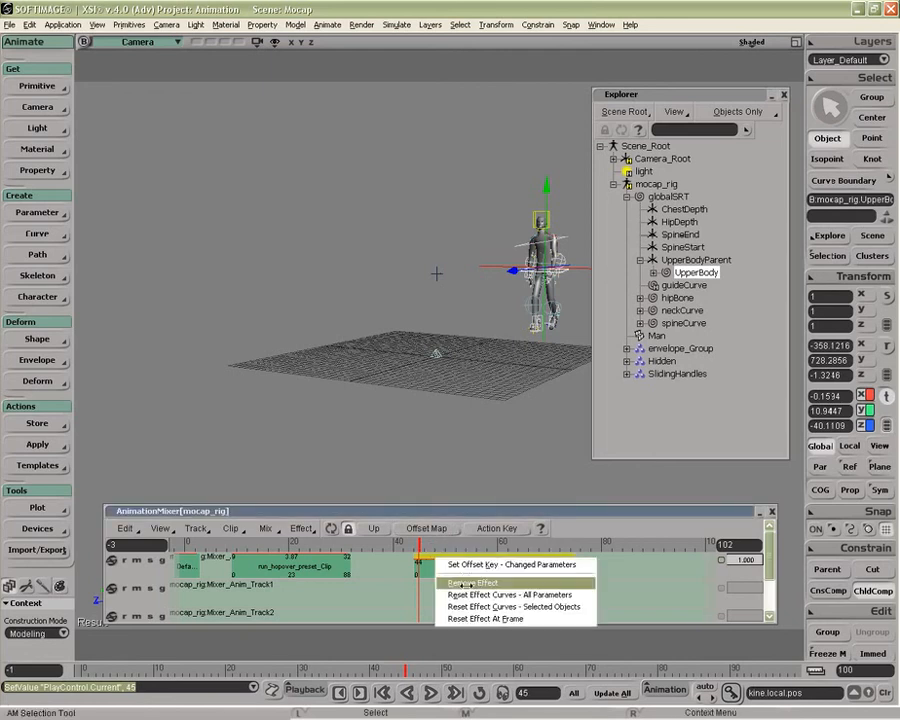
click(467, 592)
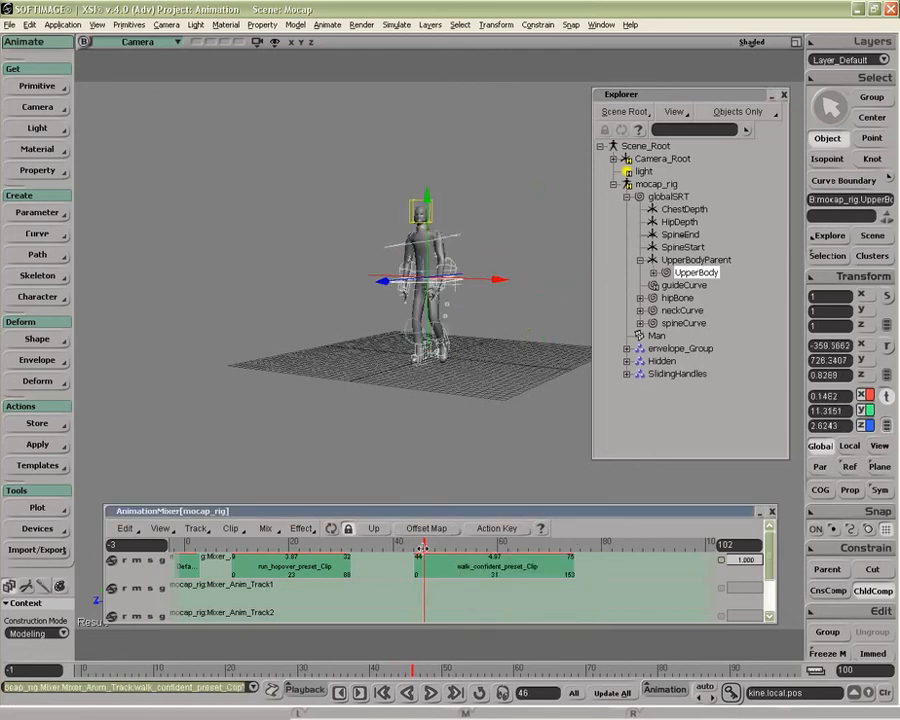
Compare the character at frames 44 and 45, and trim walk_confident_preset_Clip before frame 45.
drag(418, 549, 414, 549)
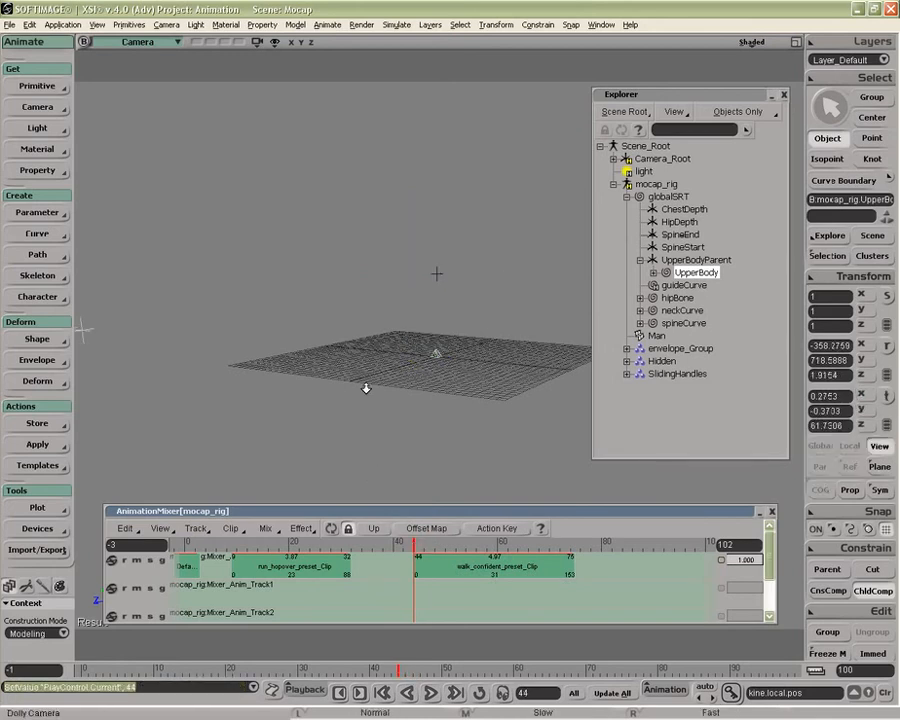
drag(369, 451, 300, 440)
key(v)
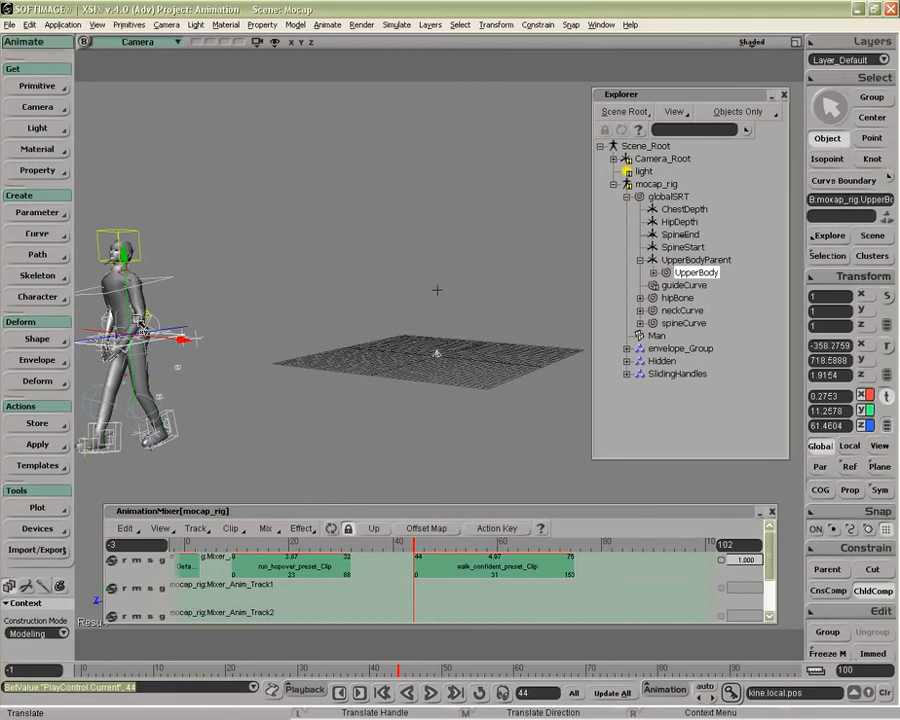
key(period)
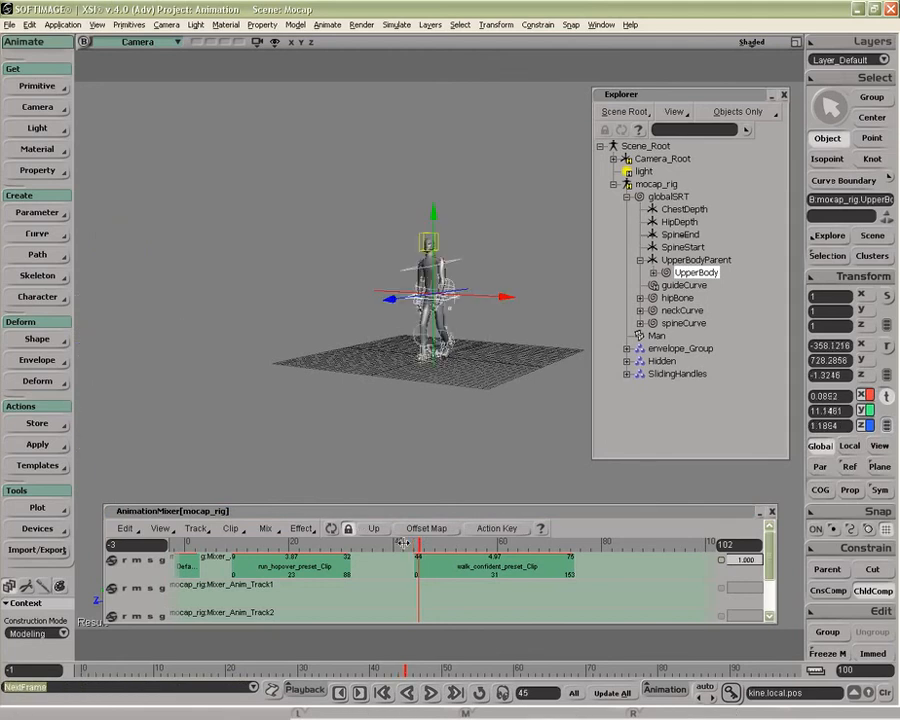
click(440, 553)
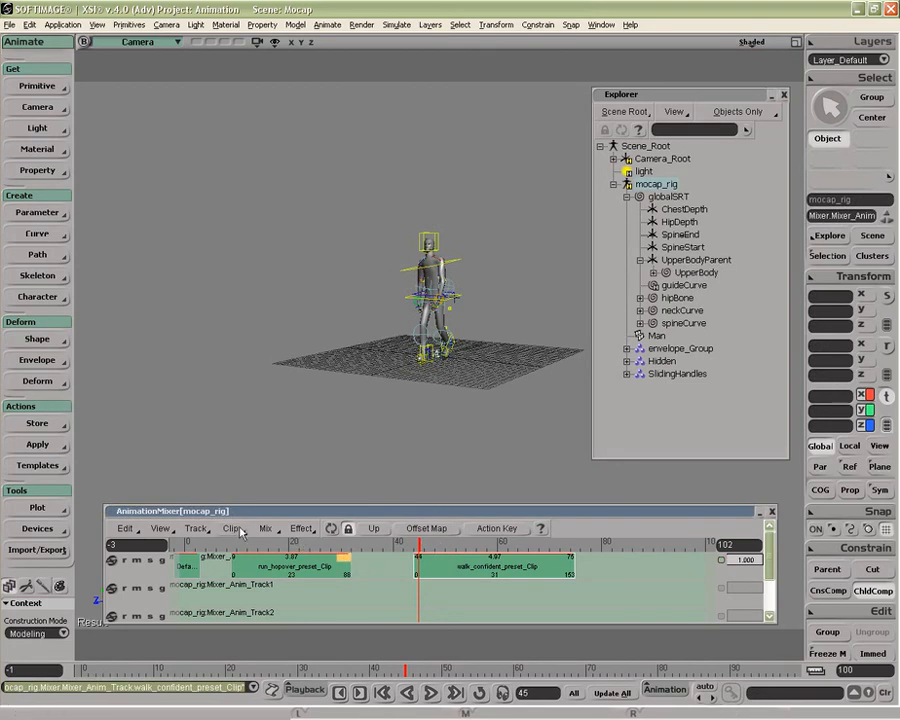
click(230, 528)
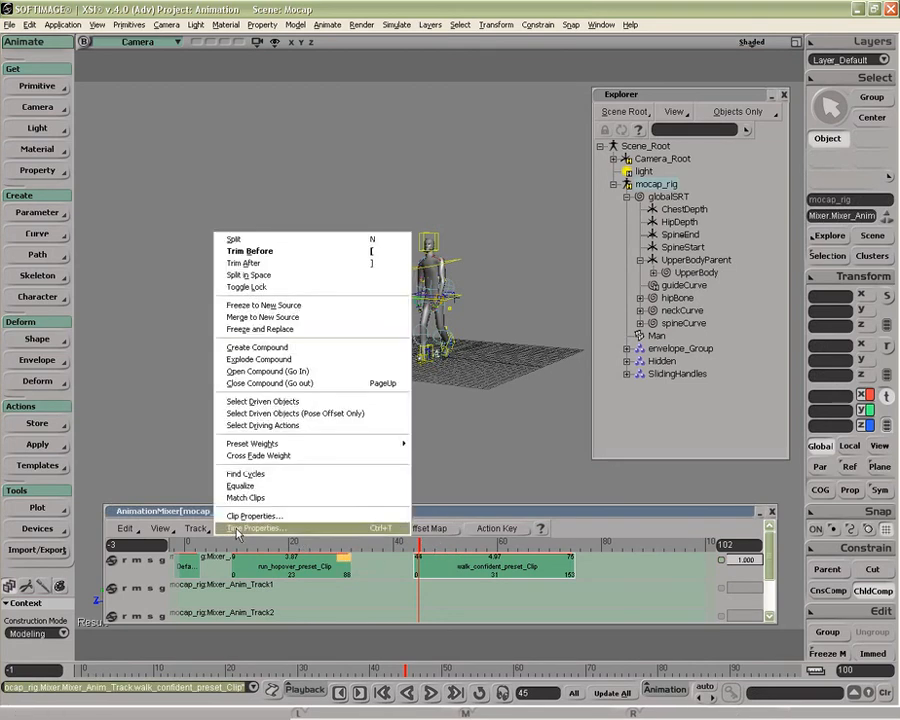
click(257, 253)
Add a position offset effect for the UpperBody branch to walk_confident_preset_Clip at frame 45, matching its frame 31 position.
drag(410, 542, 348, 537)
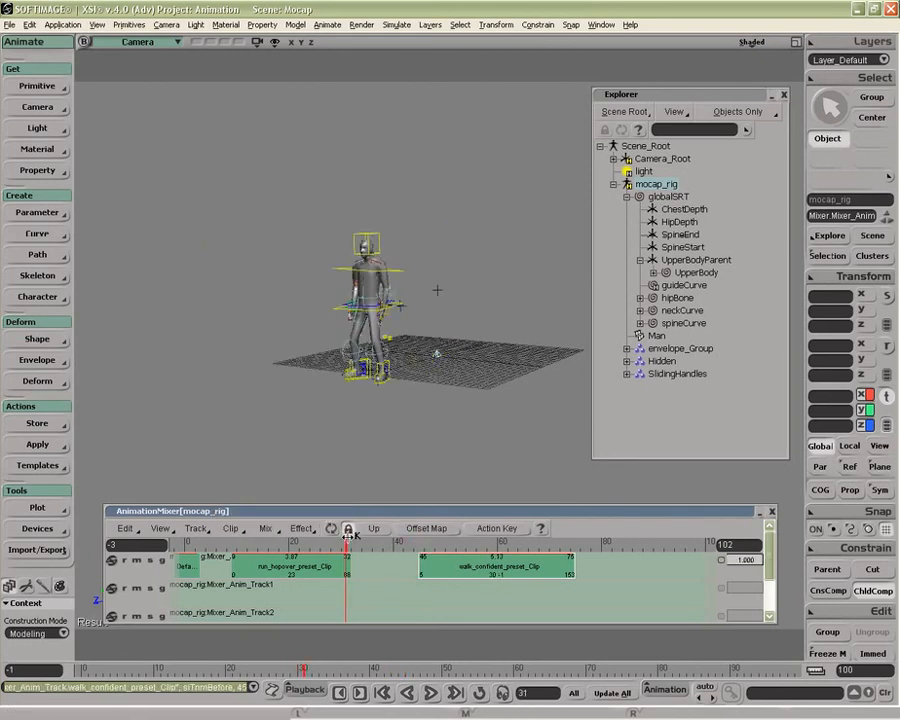
middle_click(420, 545)
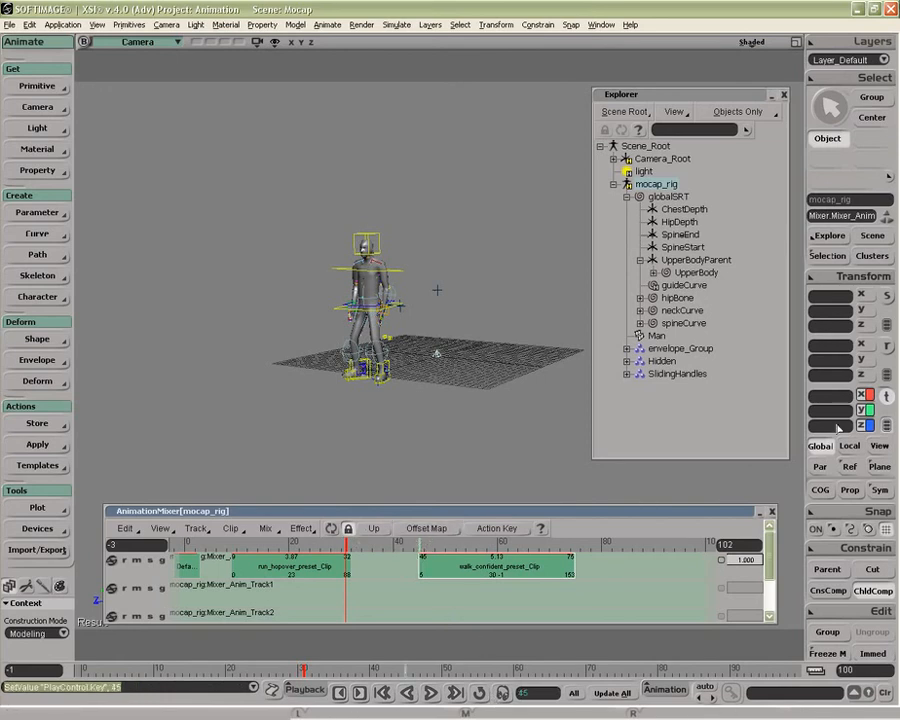
middle_click(691, 274)
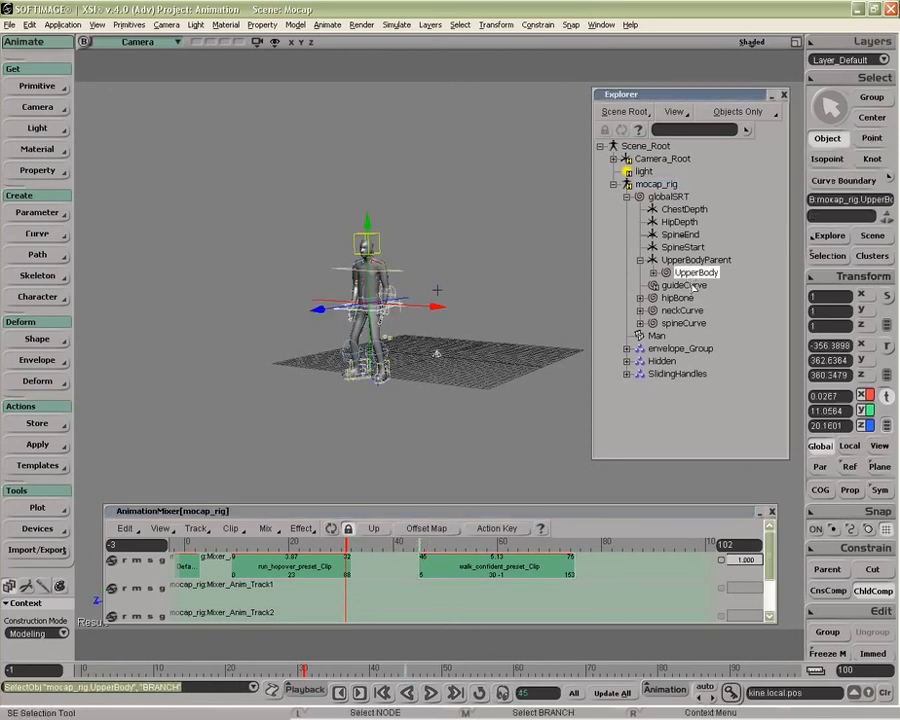
click(420, 545)
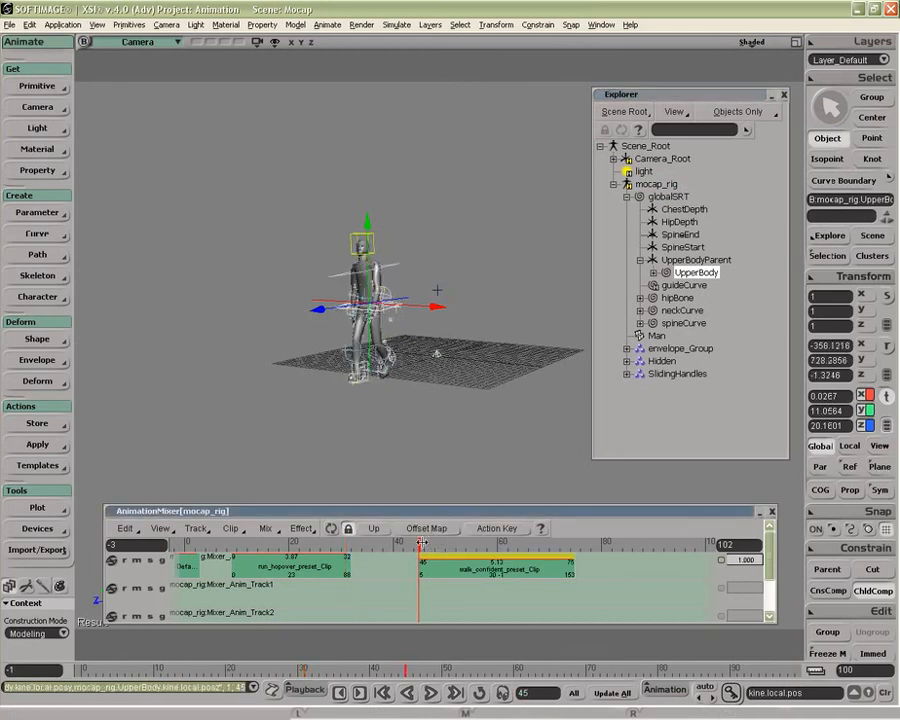
drag(420, 545, 304, 547)
Move walk_confident_preset_Clip to Mixer_Anim_Track1 starting at frame 27, and add a standard transition from run_hopover_preset_Clip to it.
drag(424, 569, 327, 592)
click(301, 528)
click(318, 541)
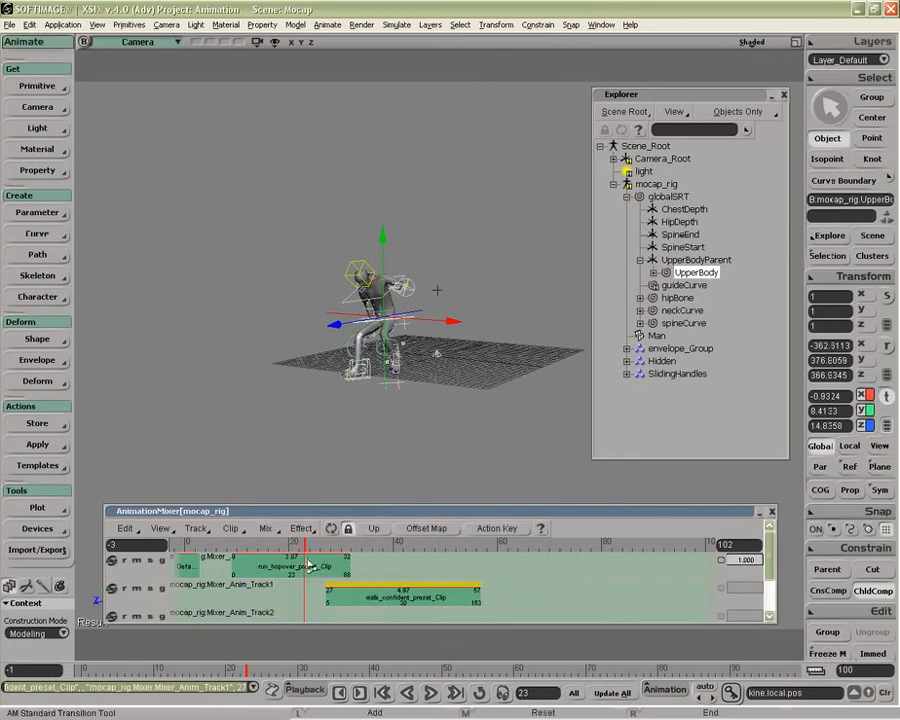
click(327, 573)
click(348, 594)
Play the transition from frame 21 to frame 48, and examine the clip effect entries of walk_confident_preset_Clip.
drag(338, 545, 293, 544)
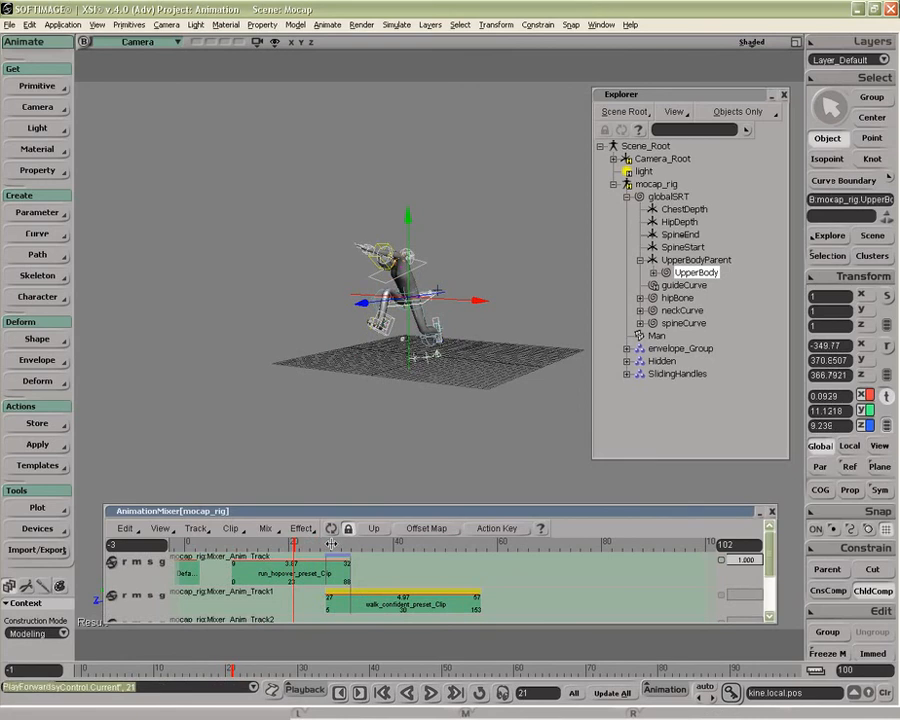
key(Up)
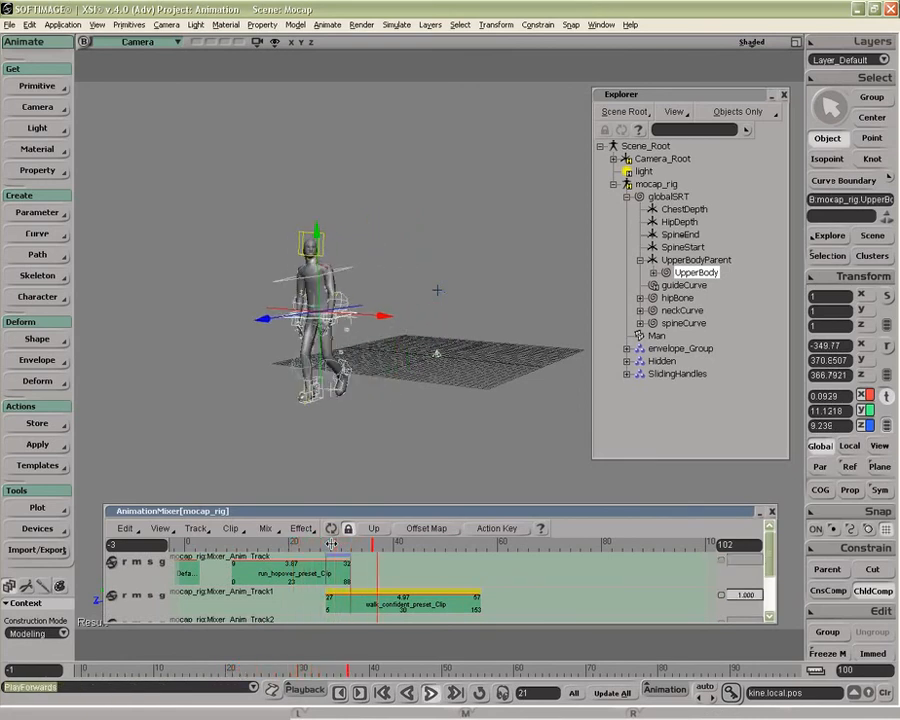
key(Up)
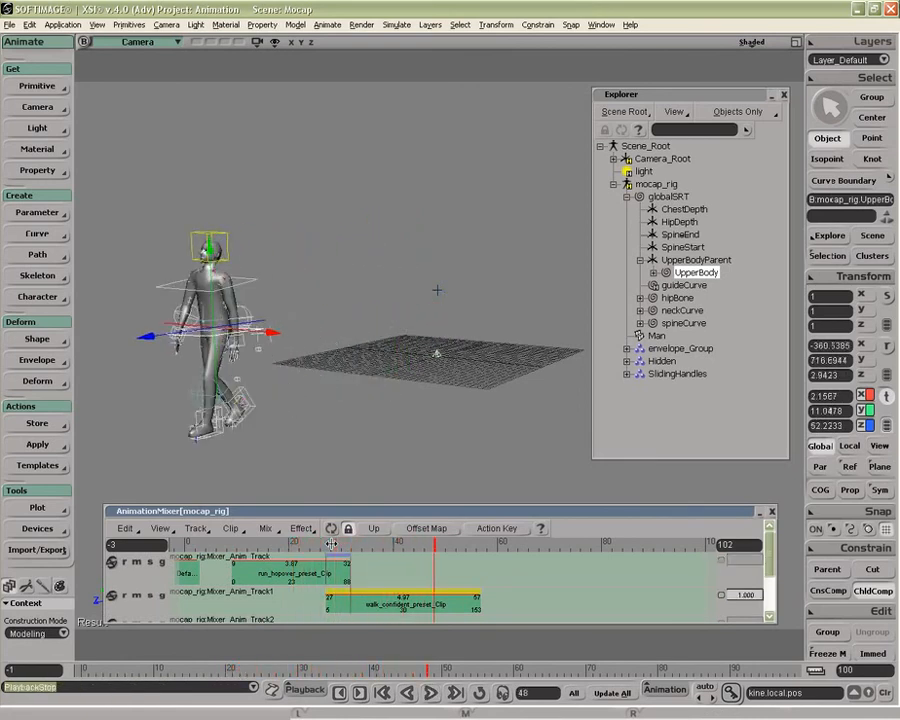
right_click(402, 604)
click(312, 545)
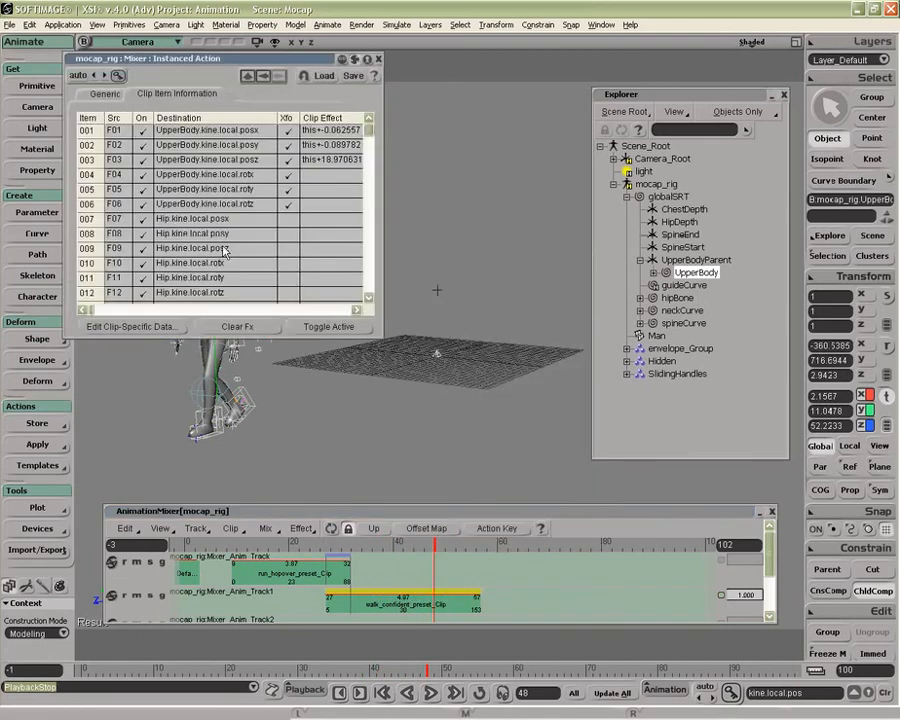